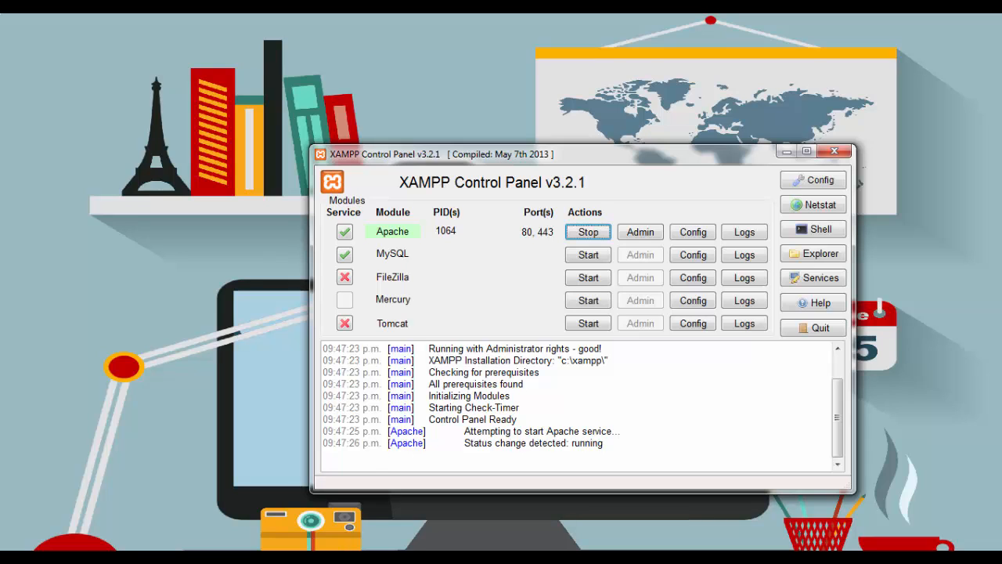
Switch to Chrome and enter the address myownapi.com
left_click(277, 448)
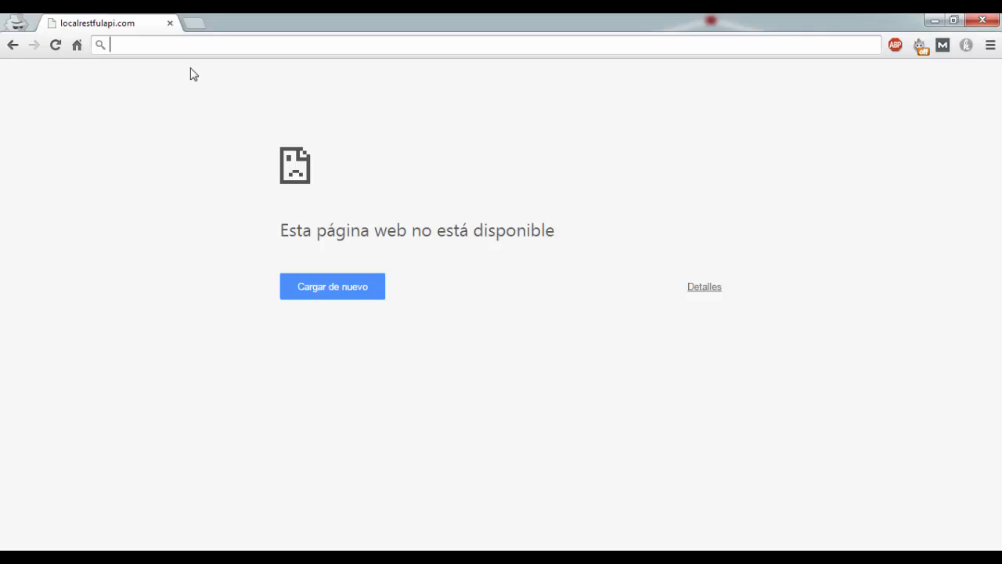
type("myown")
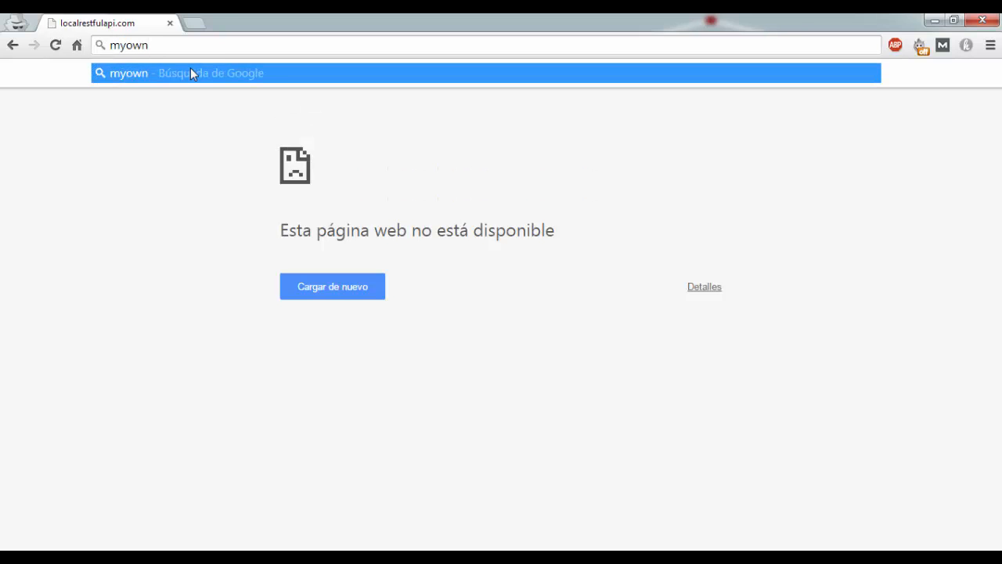
type("api.com")
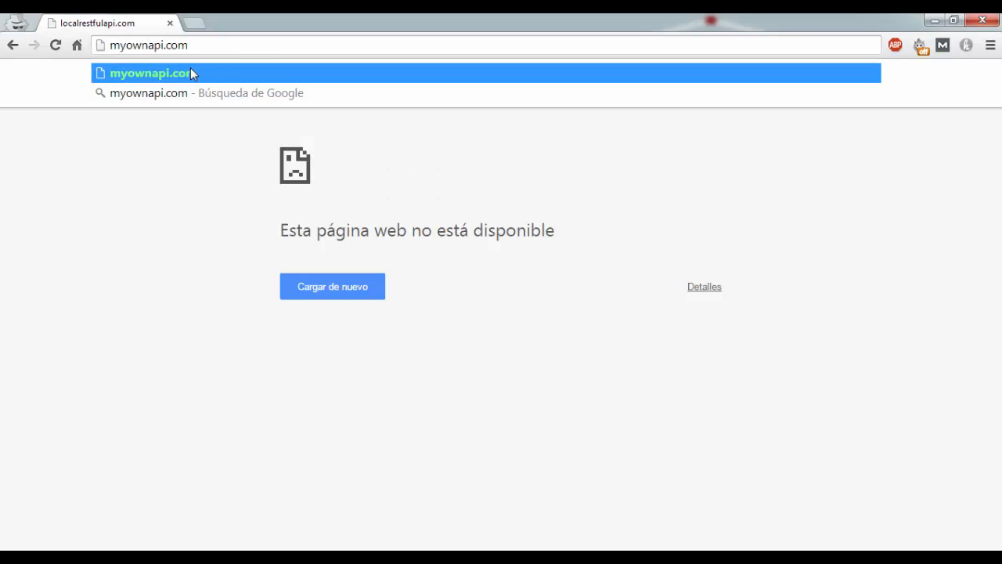
key("ctrl+a")
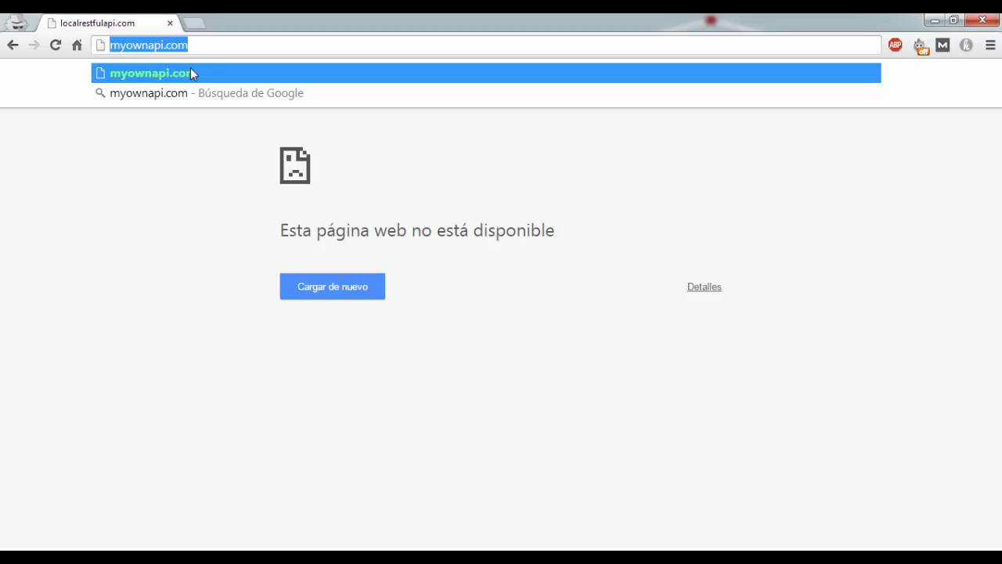
left_click(200, 50)
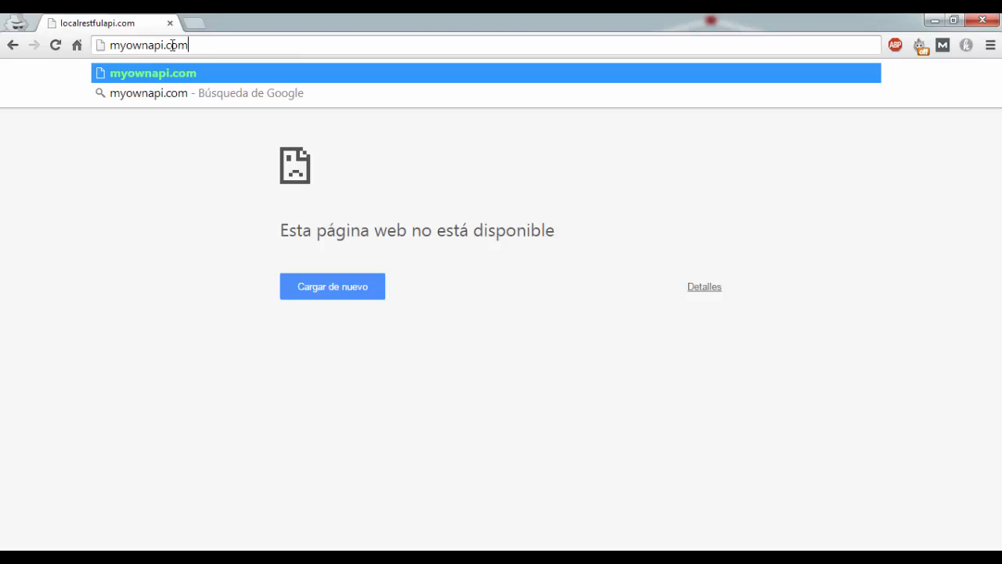
left_click_drag(189, 45, 99, 45)
double_click(122, 44)
left_click(195, 45)
double_click(195, 44)
left_click(211, 45)
left_click_drag(213, 45, 103, 45)
left_click(179, 170)
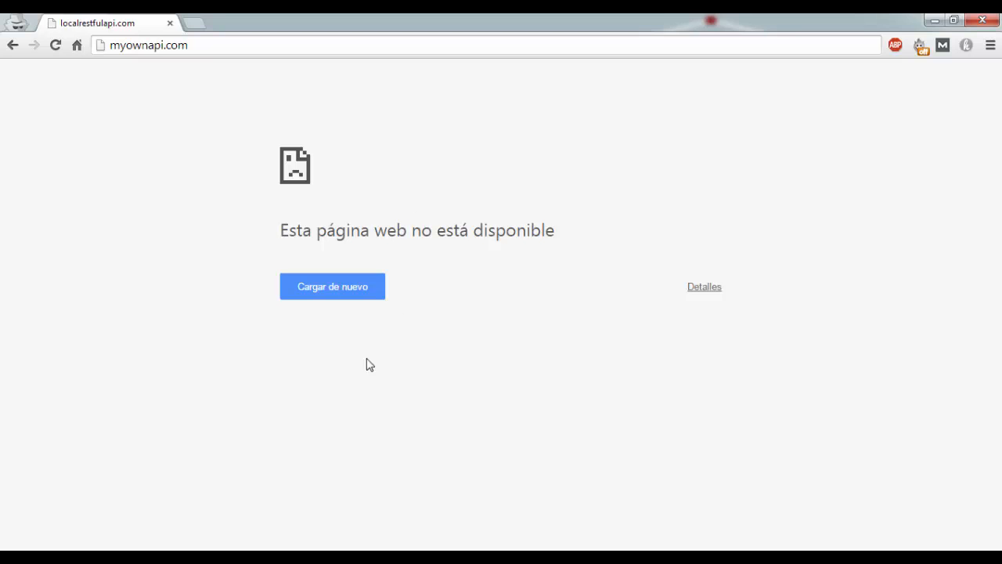
Switch to Windows Explorer and browse to the folder C:\Windows\System32\drivers\etc
left_click(20, 558)
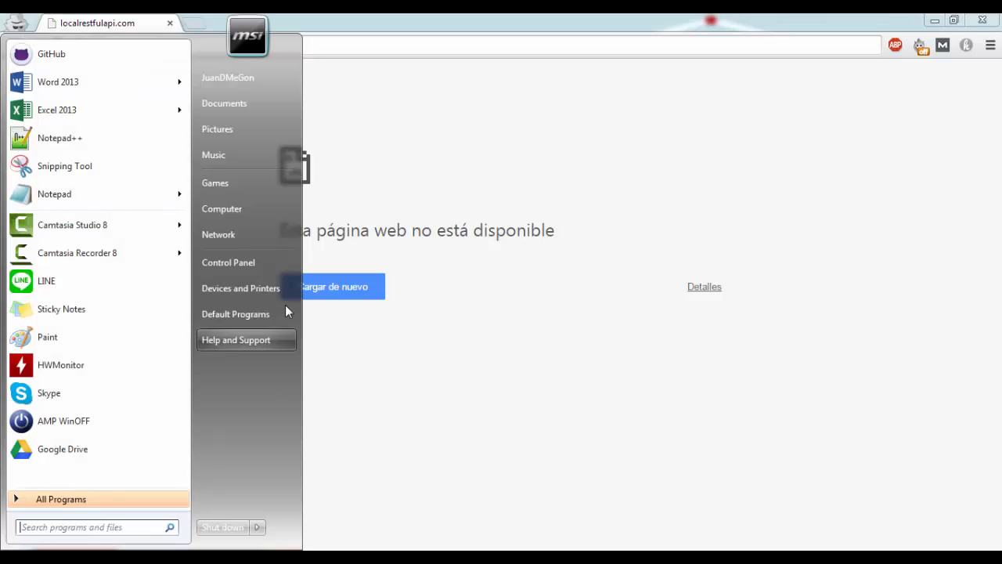
left_click(244, 210)
double_click(758, 245)
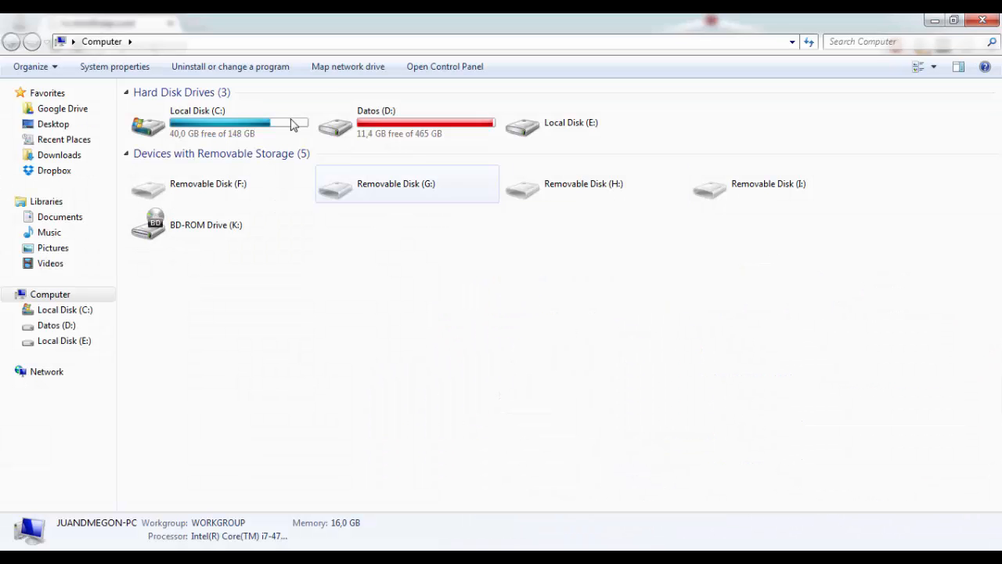
double_click(197, 134)
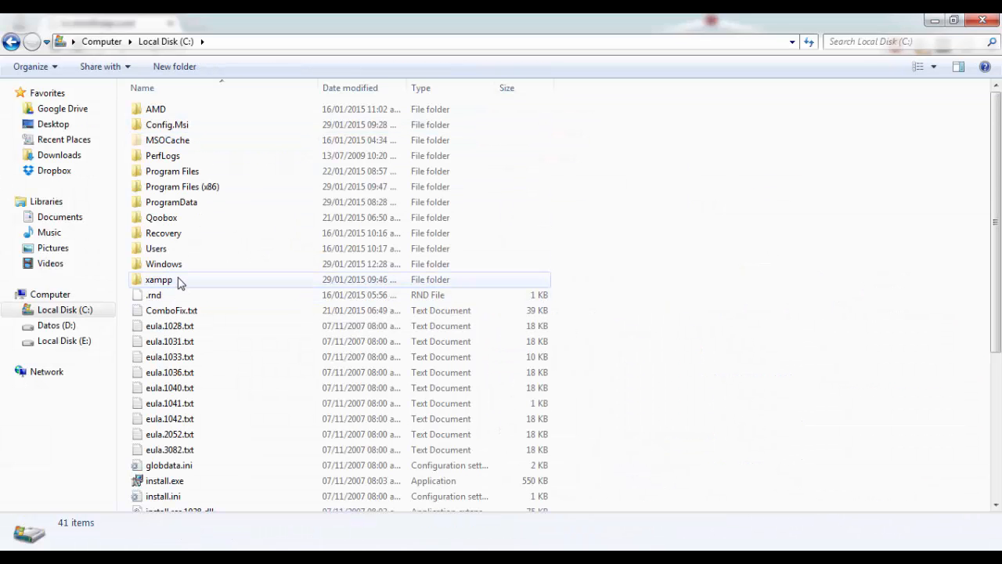
double_click(185, 268)
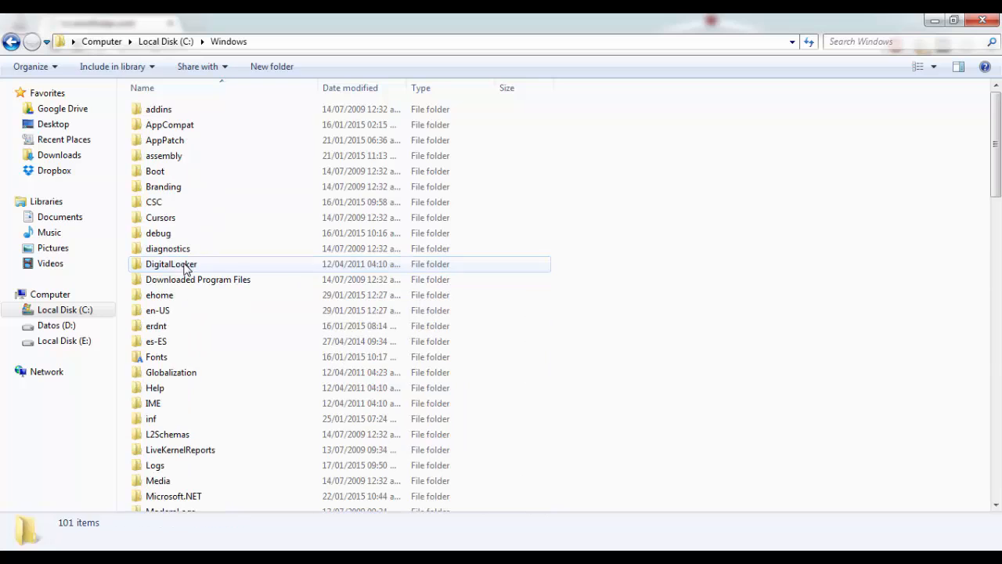
left_click(225, 296)
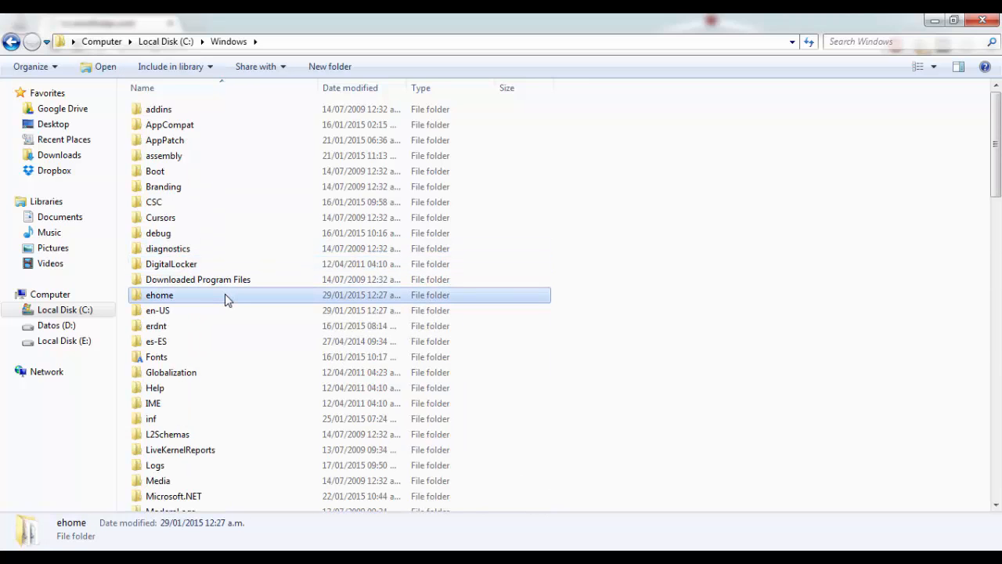
type("sy")
double_click(183, 276)
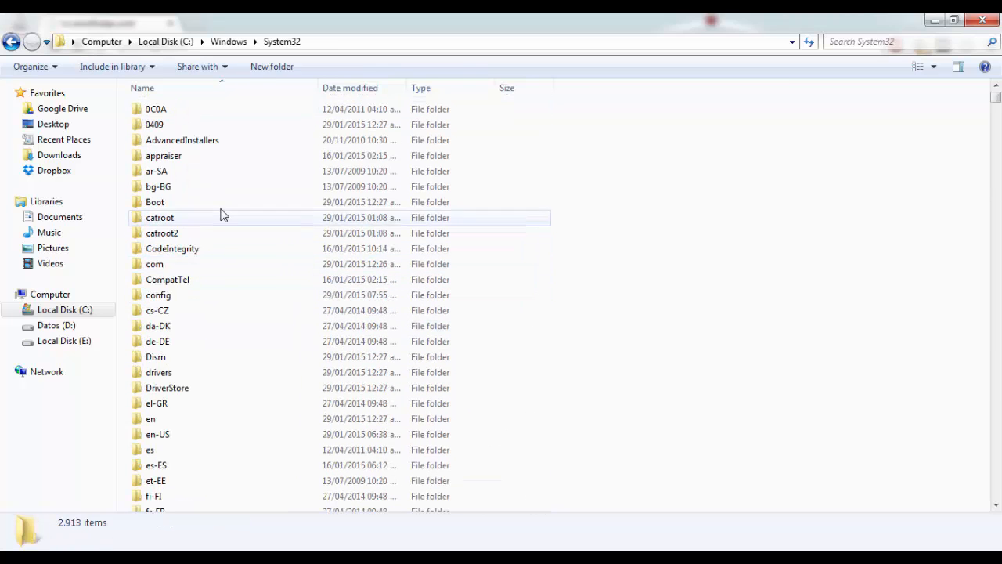
left_click(215, 248)
type("d")
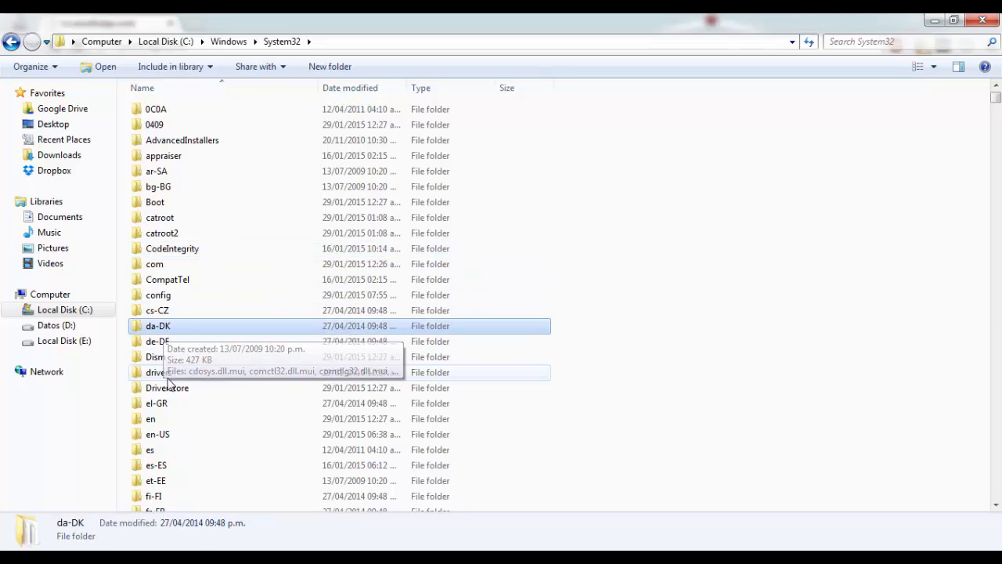
double_click(161, 371)
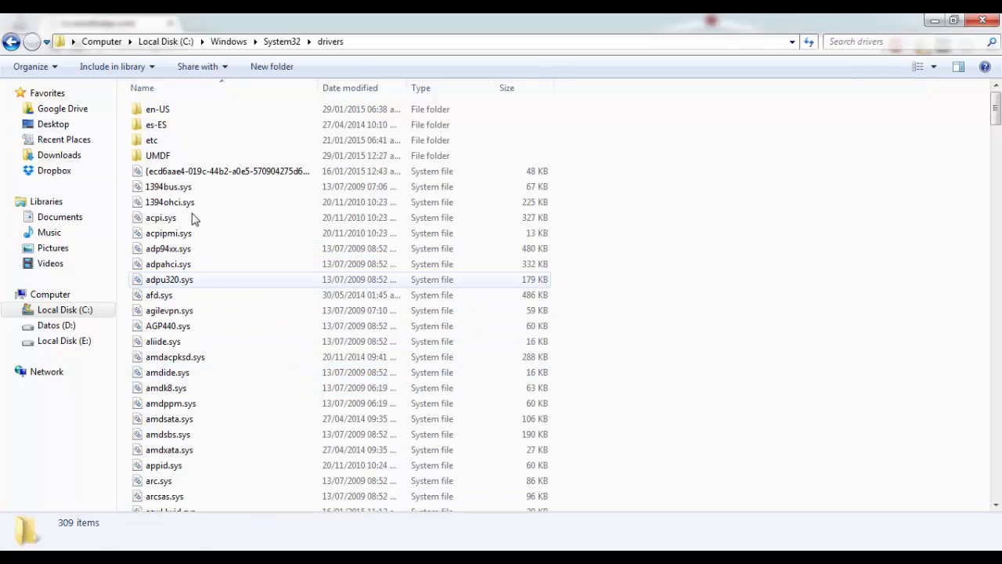
double_click(172, 141)
Open the hosts file in Notepad++ for editing
left_click(157, 114)
right_click(157, 116)
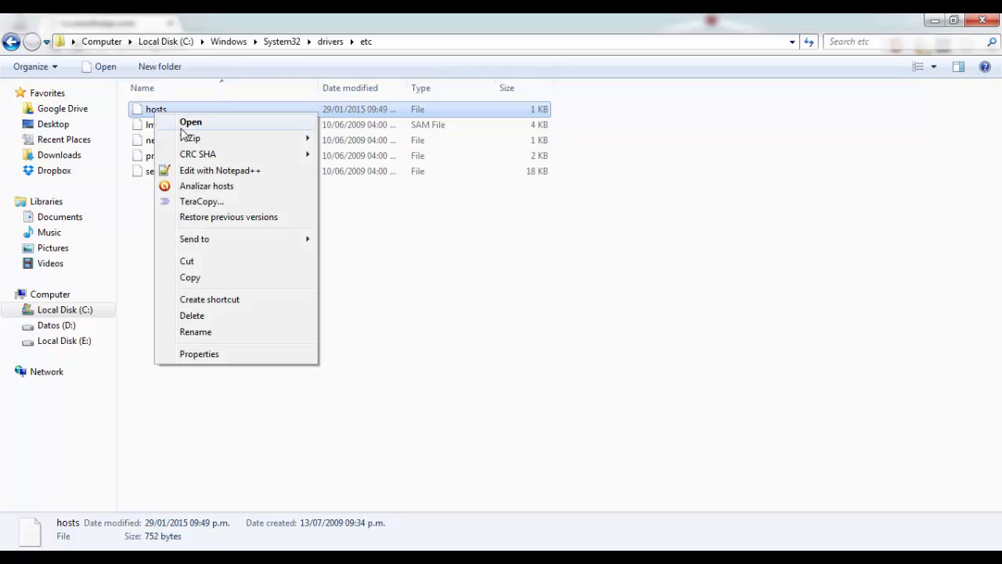
left_click(206, 171)
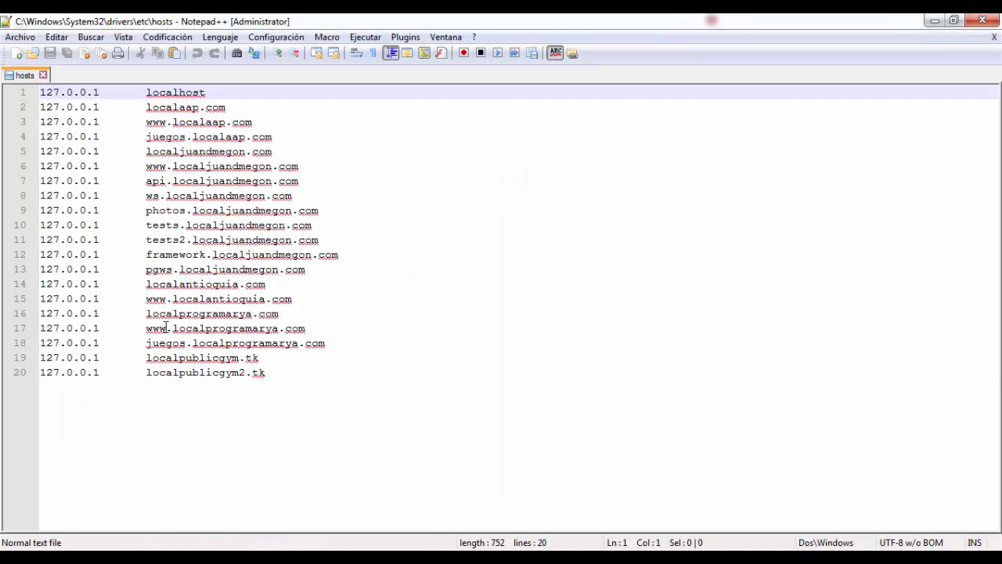
key("ctrl+End")
left_click_drag(291, 376, 2, 110)
key("Delete")
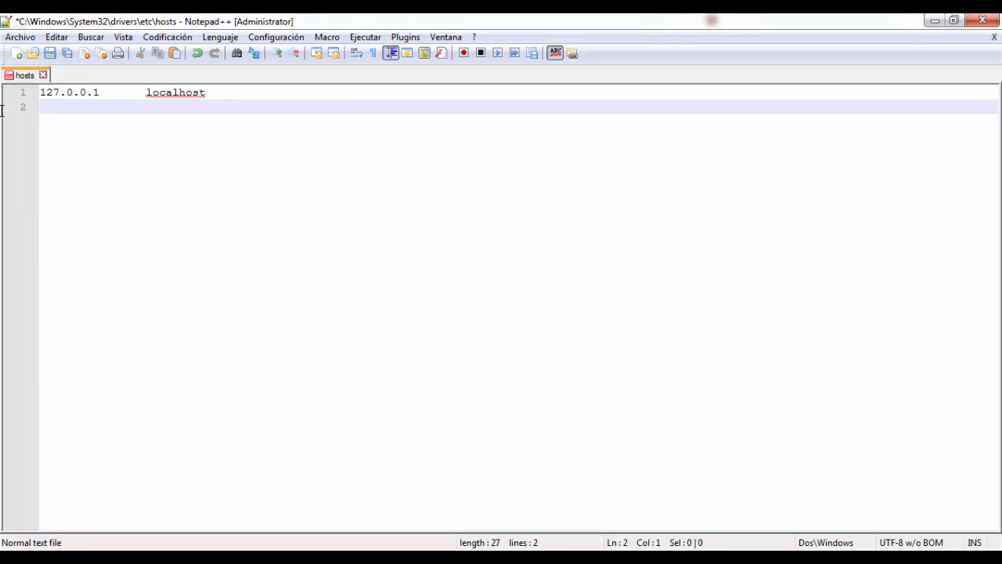
key("ctrl+z")
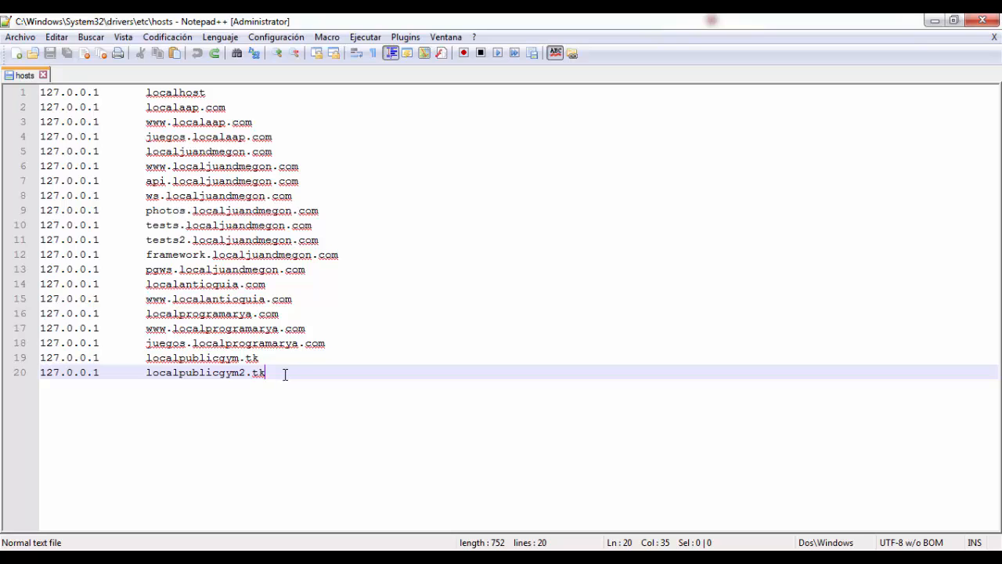
left_click_drag(285, 375, 2, 113)
left_click(160, 187)
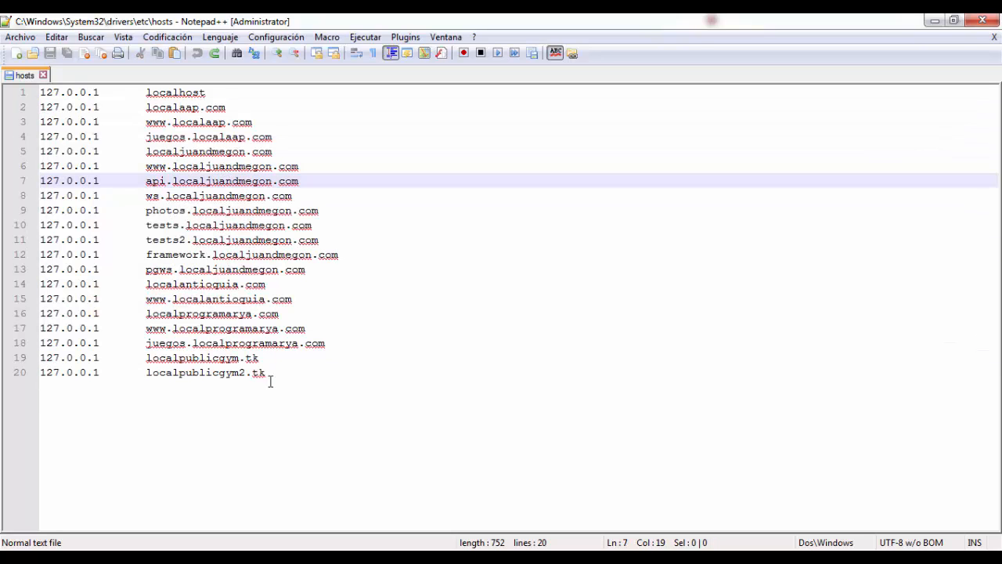
Add a hosts entry mapping 127.0.0.1 to myownapi.com after the last line, leaving one blank line between them
left_click(280, 374)
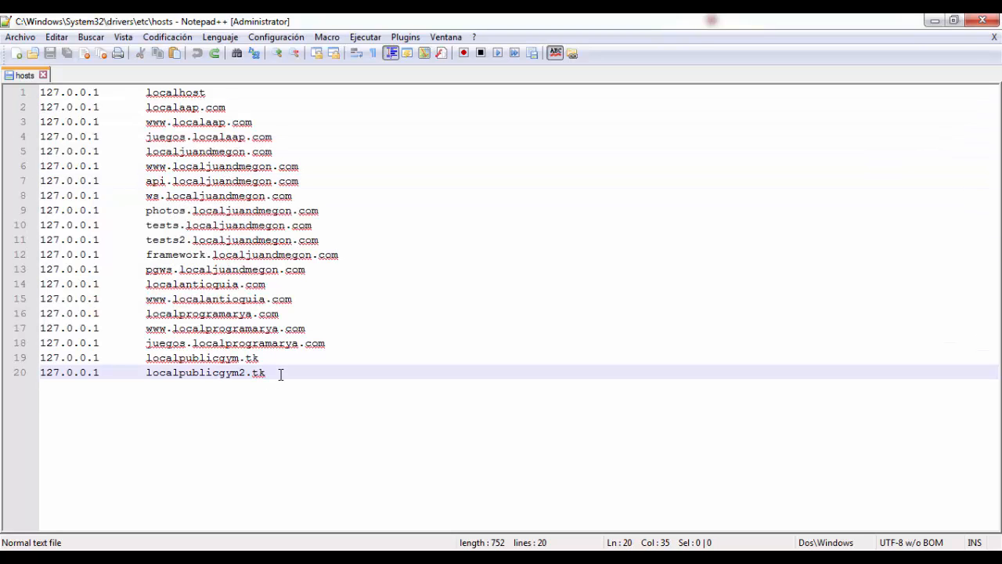
key("Return")
key("Return")
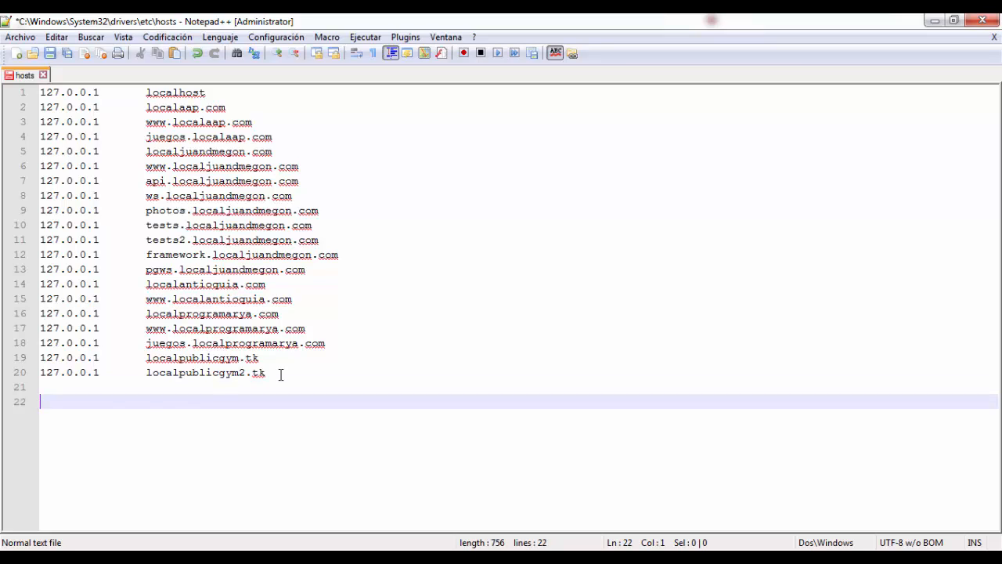
type("127.0.0.1")
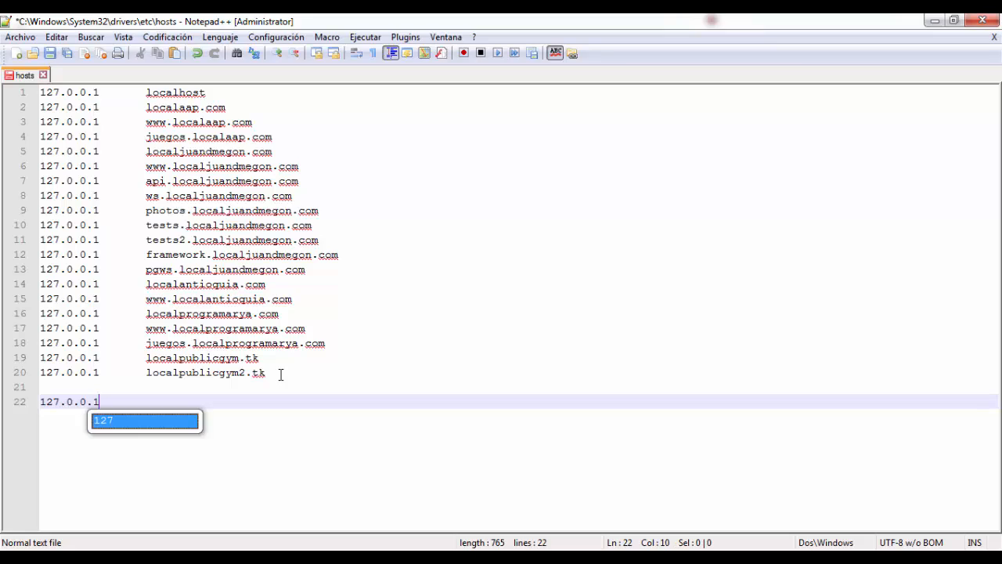
key("Tab")
key("BackSpace")
key("BackSpace")
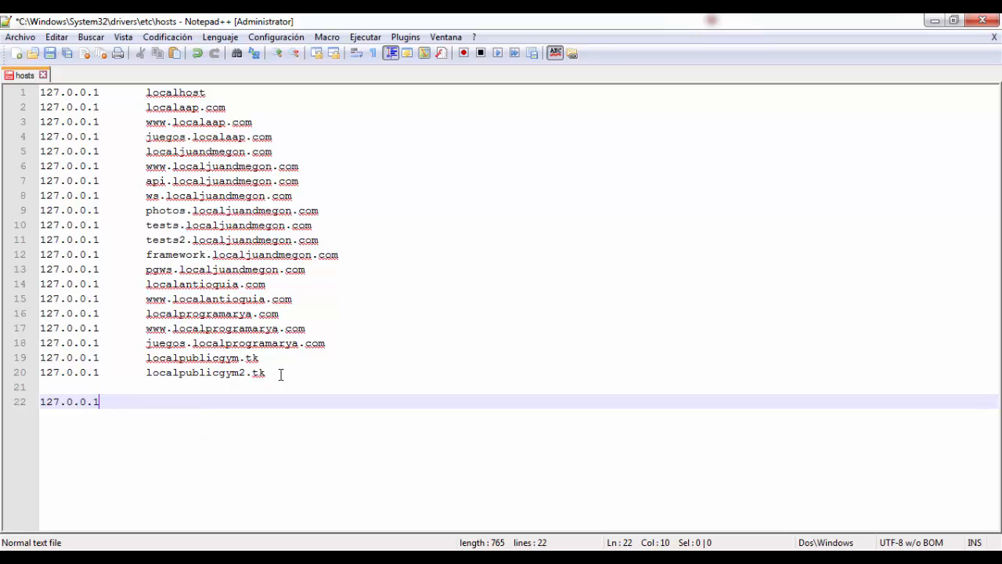
key("Tab")
type("myownapi.com")
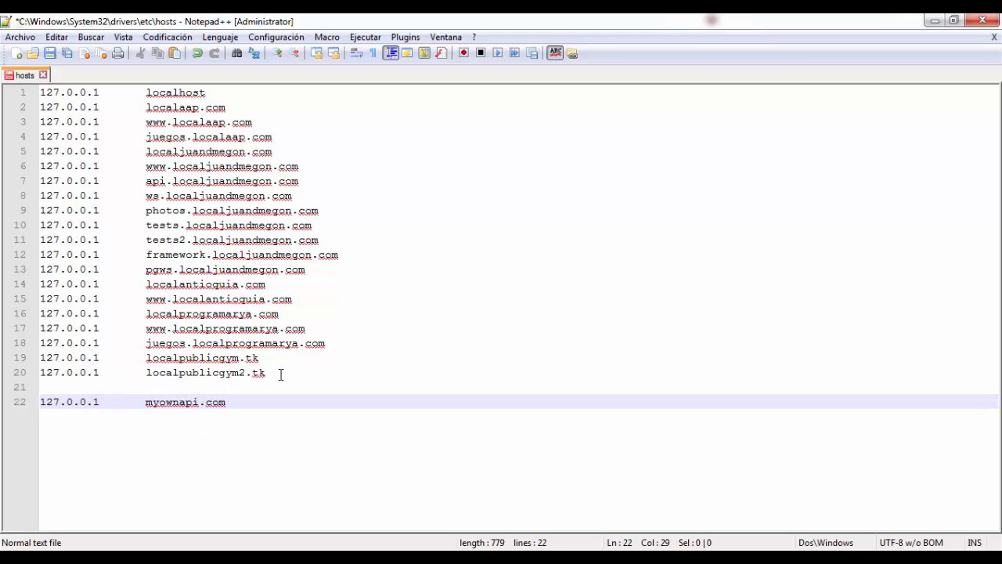
Save the hosts file with the new myownapi.com entry
key("Left")
key("Left")
key("Left")
key("Left")
key("Left")
key("Left")
key("Left")
key("Left")
key("Left")
key("Left")
key("Right")
key("Right")
key("Right")
key("Right")
key("Right")
key("Right")
key("Right")
key("ctrl+s")
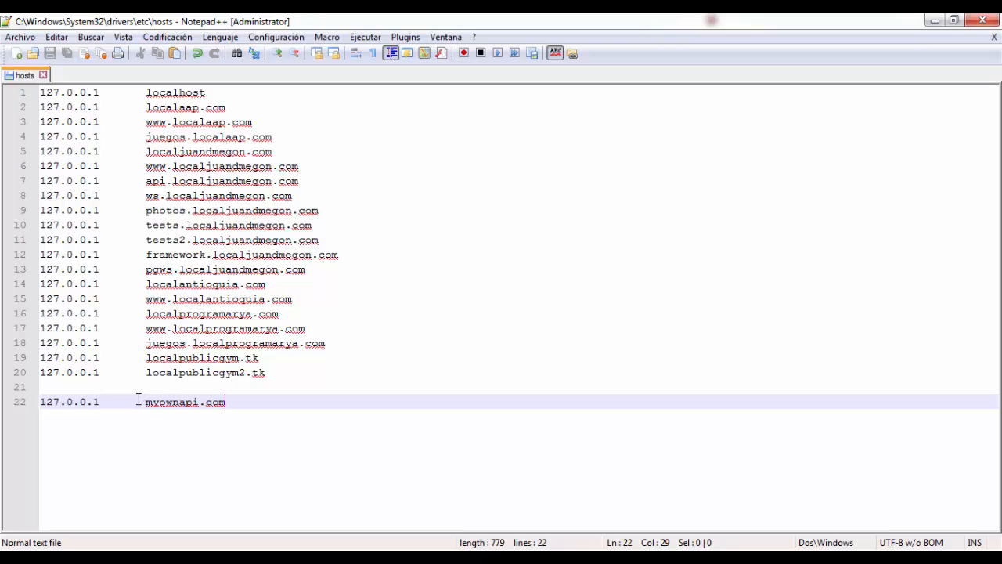
left_click_drag(145, 401, 240, 402)
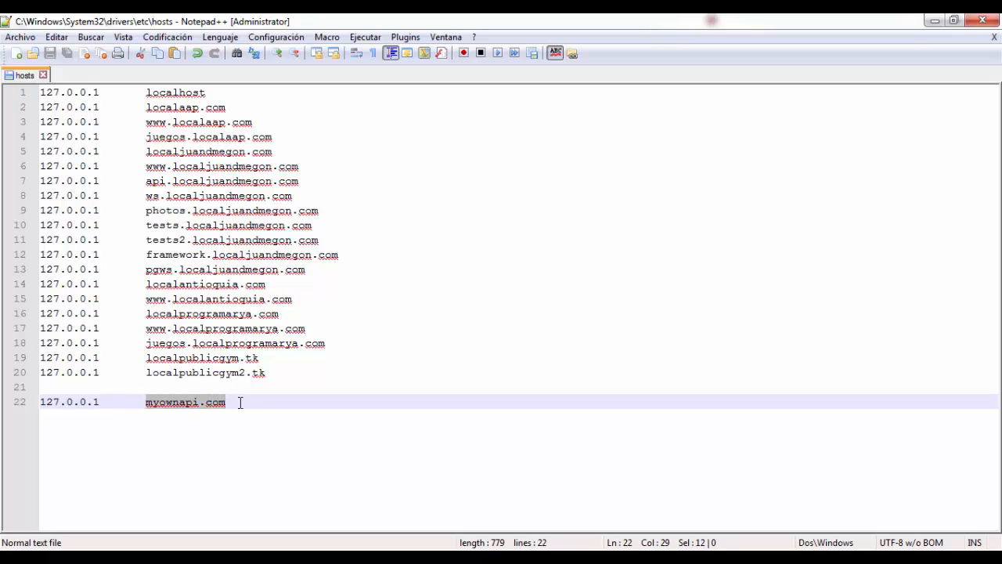
left_click(230, 403)
double_click(167, 404)
left_click(177, 425)
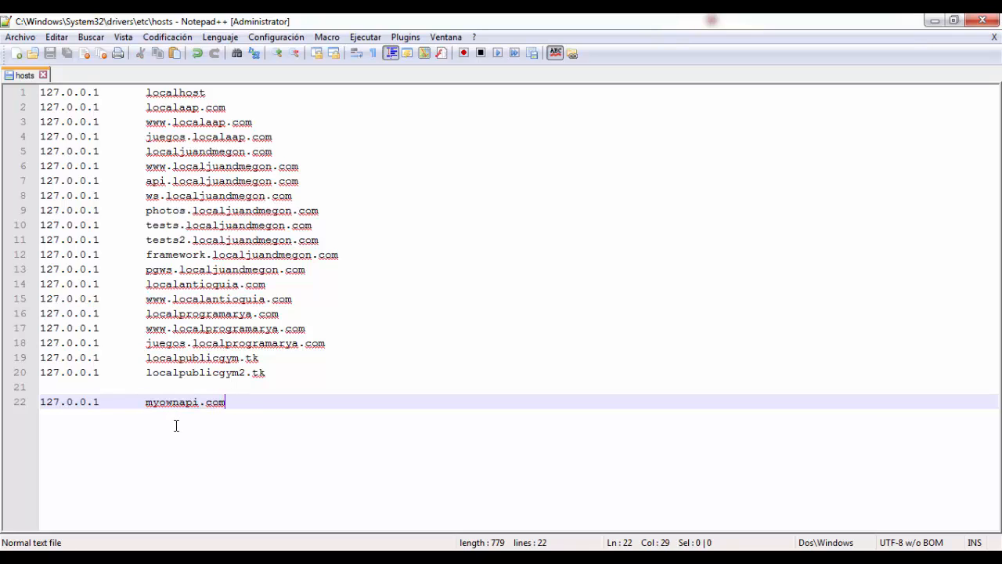
left_click(172, 403)
double_click(213, 403)
left_click(242, 403)
left_click_drag(100, 402, 40, 402)
left_click(45, 406)
triple_click(41, 401)
left_click(54, 407)
left_click_drag(100, 402, 41, 402)
key("End")
Switch back to Windows Explorer and browse to the folder C:\xampp\apache\conf\extra
mouse_move(110, 557)
left_click(112, 557)
left_click(252, 270)
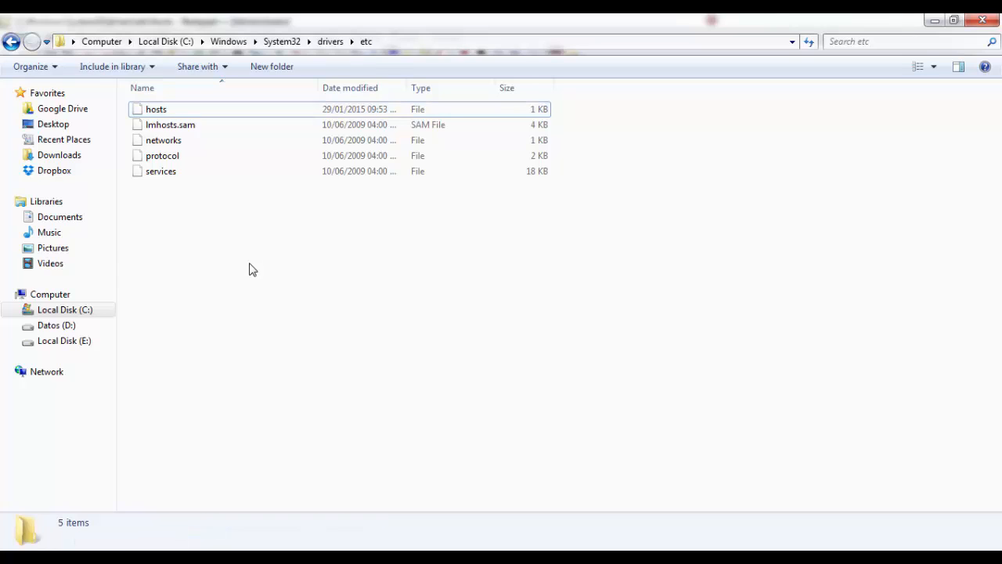
left_click(60, 310)
double_click(157, 281)
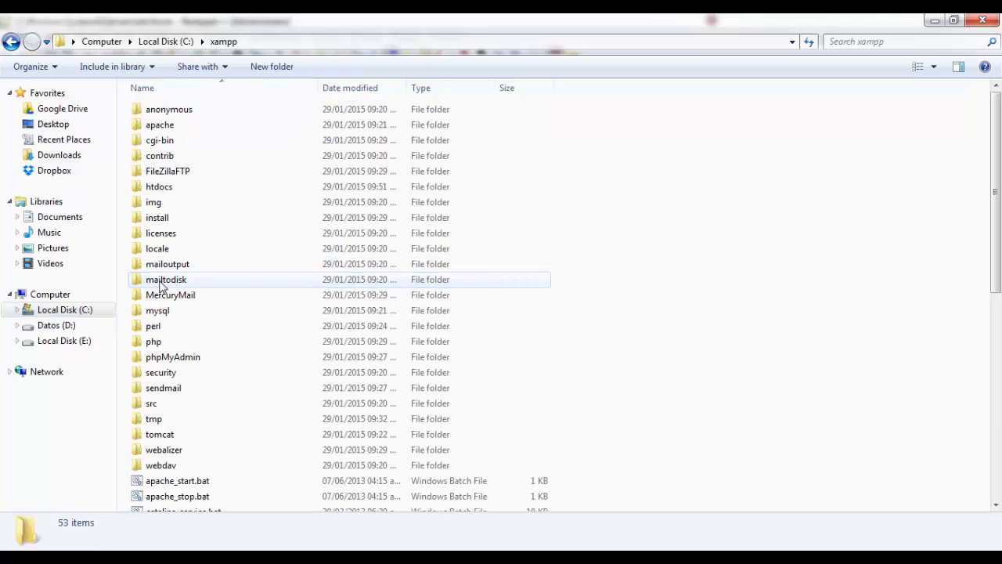
double_click(160, 127)
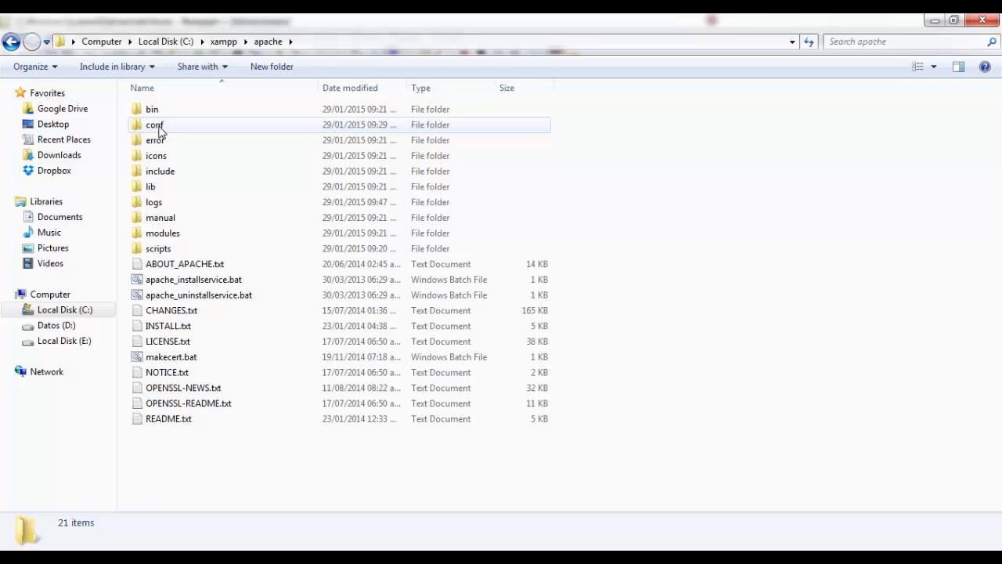
double_click(157, 127)
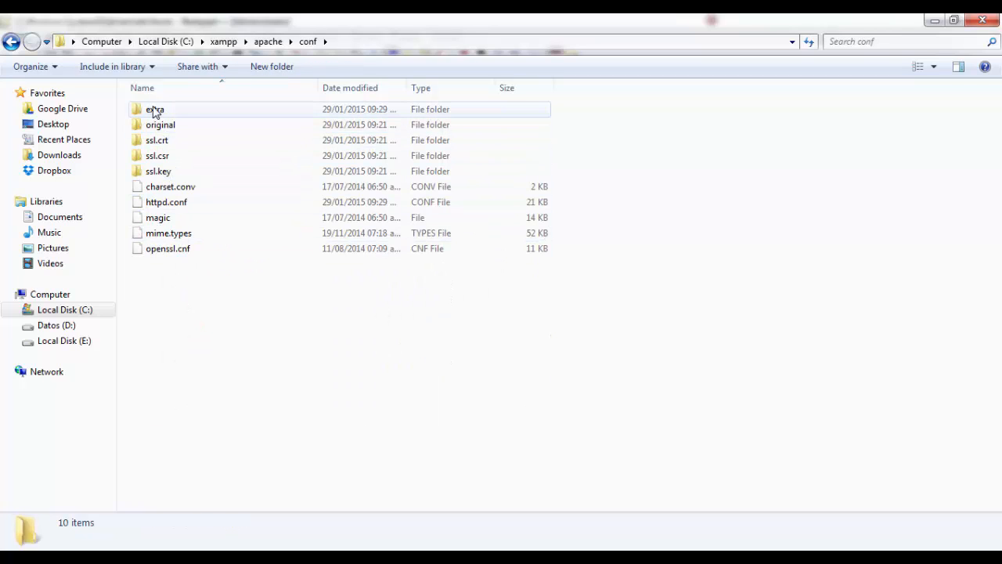
double_click(154, 111)
Open the httpd-vhosts.conf file in Notepad++ for editing
left_click(158, 298)
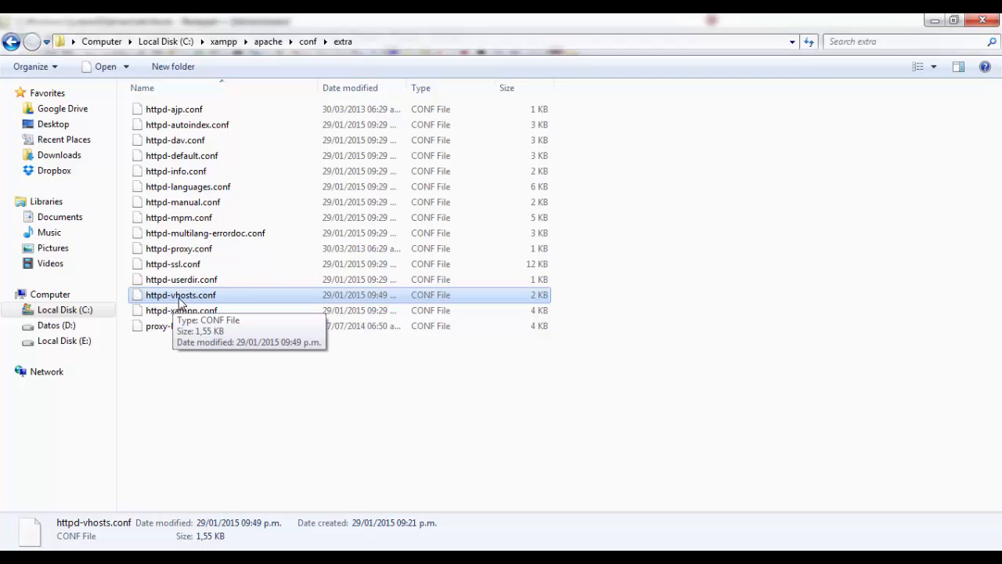
right_click(195, 301)
left_click(229, 356)
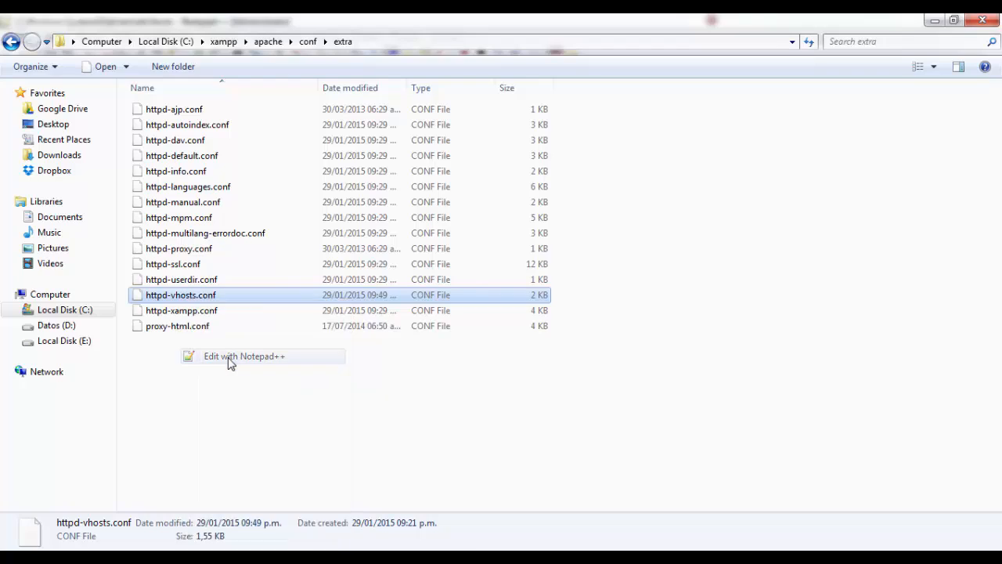
Uncomment the opening tag, ServerAdmin and DocumentRoot lines of the second example VirtualHost block by removing their leading ##
left_click(225, 327)
scroll(226, 328, "down", 5)
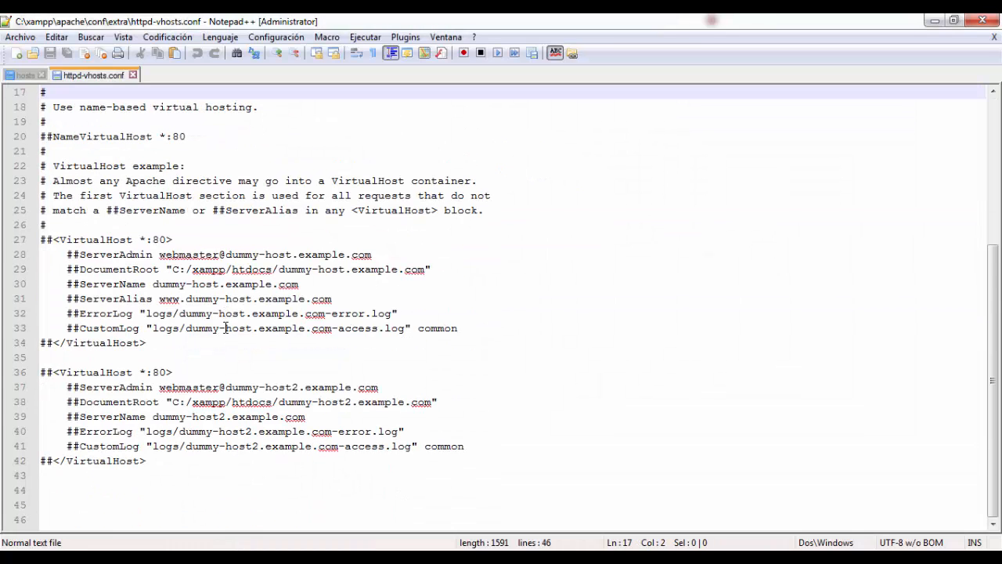
left_click(56, 371)
key("BackSpace")
key("BackSpace")
key("Down")
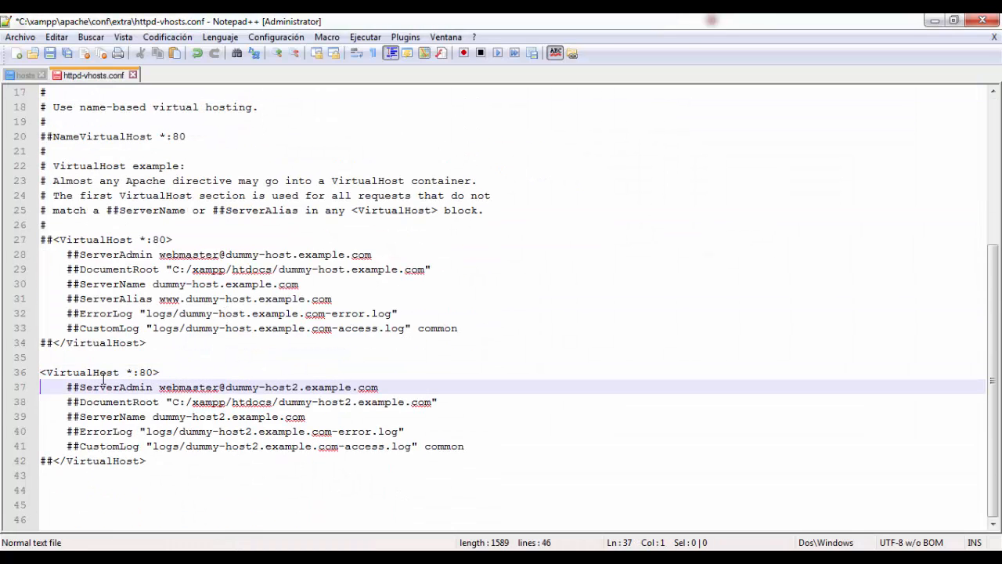
key("Delete")
key("Delete")
key("Down")
key("Delete")
key("Delete")
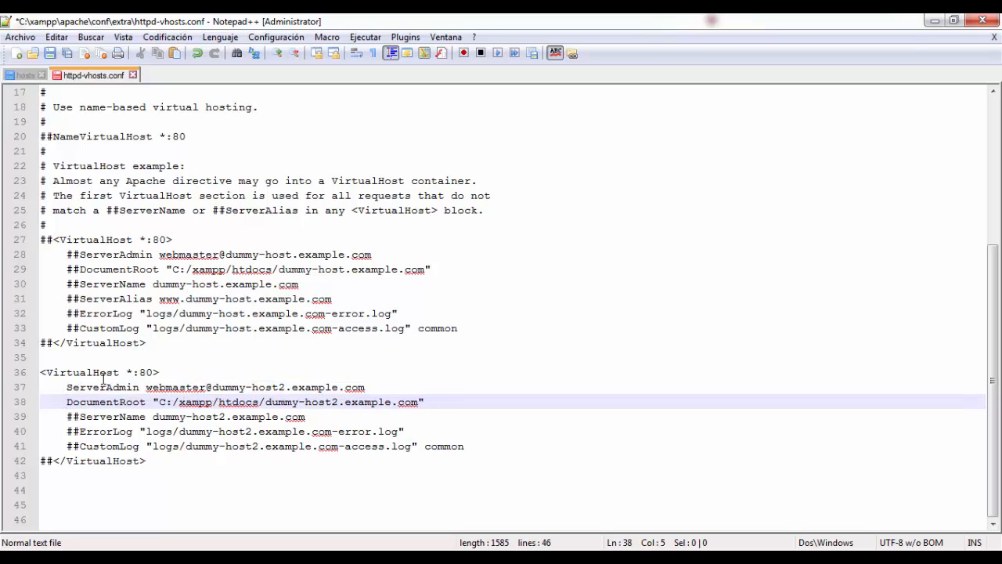
Uncomment the ServerName, ErrorLog, CustomLog and closing tag lines of the second VirtualHost block
key("Down")
key("Delete")
key("Delete")
key("Down")
key("Delete")
key("Delete")
key("Delete")
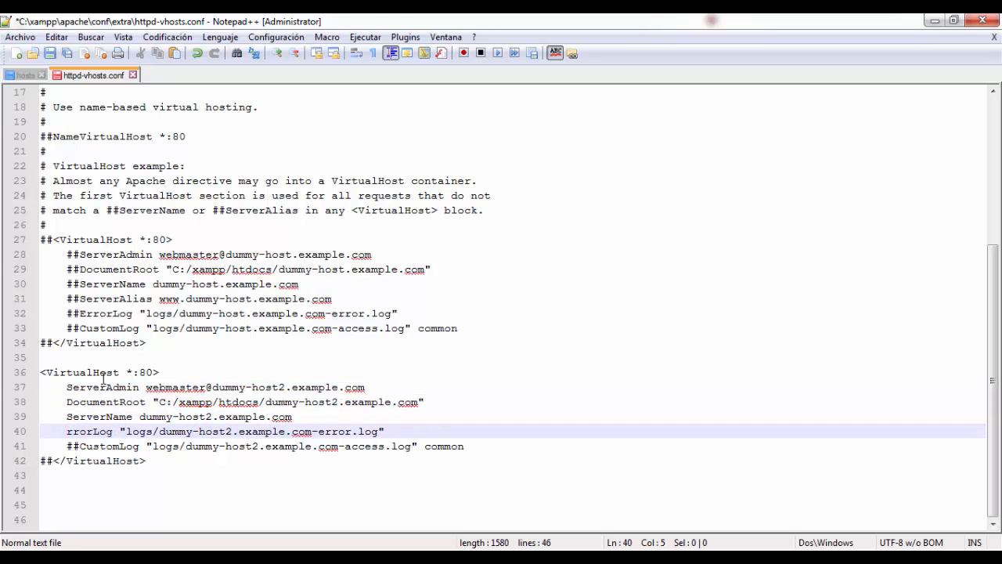
type("E")
key("Left")
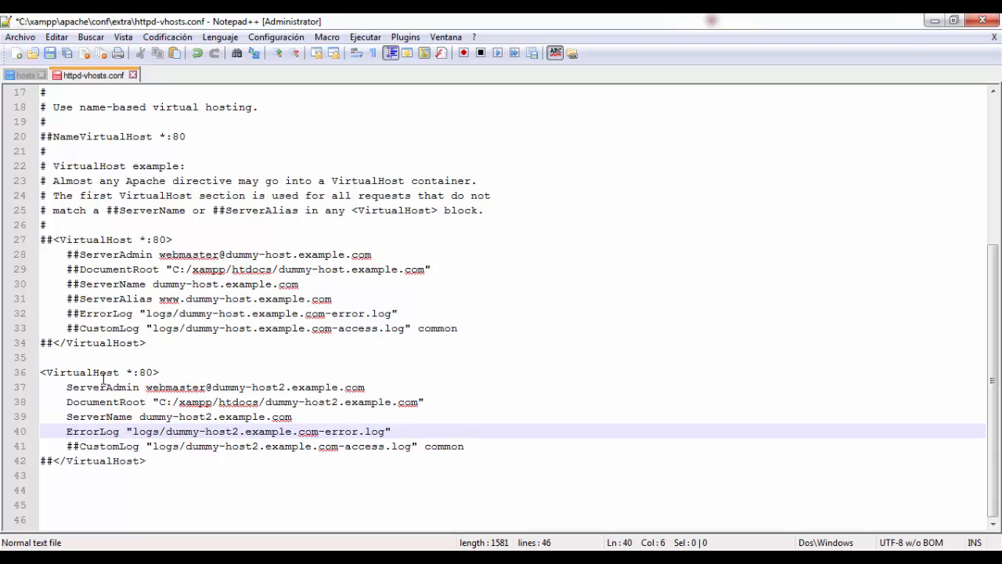
key("Down")
key("Delete")
key("Delete")
key("Down")
key("Delete")
key("Delete")
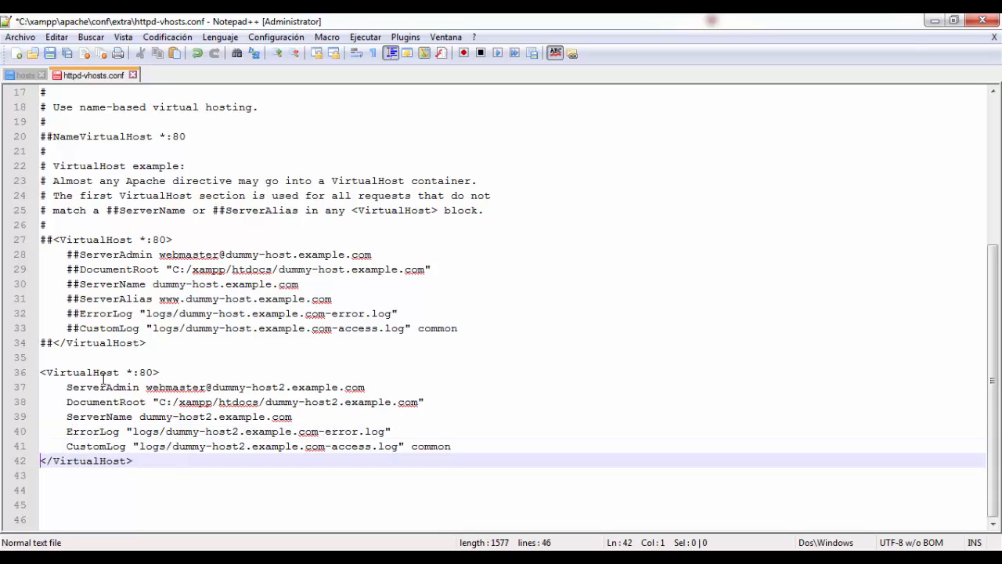
Delete the ErrorLog and CustomLog lines from the uncommented VirtualHost block
key("Up")
key("End")
key("shift+Up")
Delete the ServerAdmin line from the uncommented VirtualHost block and save httpd-vhosts.conf
key("shift+Up")
key("Delete")
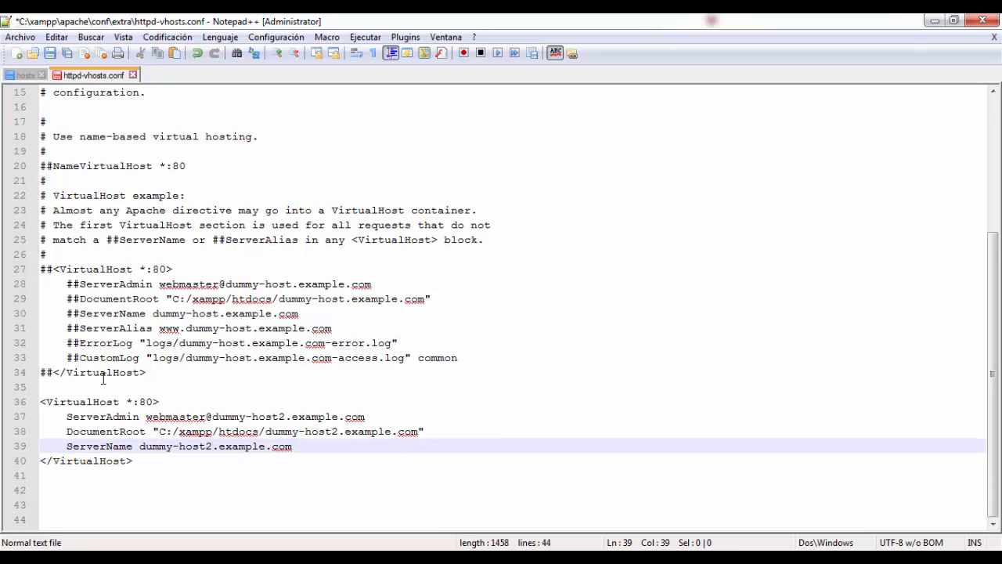
key("Up")
key("Up")
key("End")
key("shift+Up")
key("Delete")
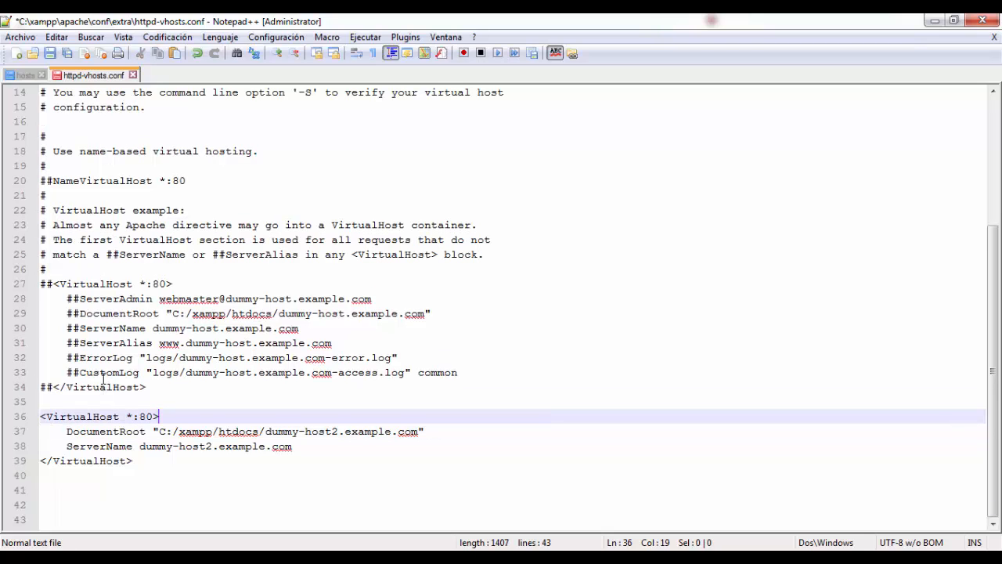
key("ctrl+s")
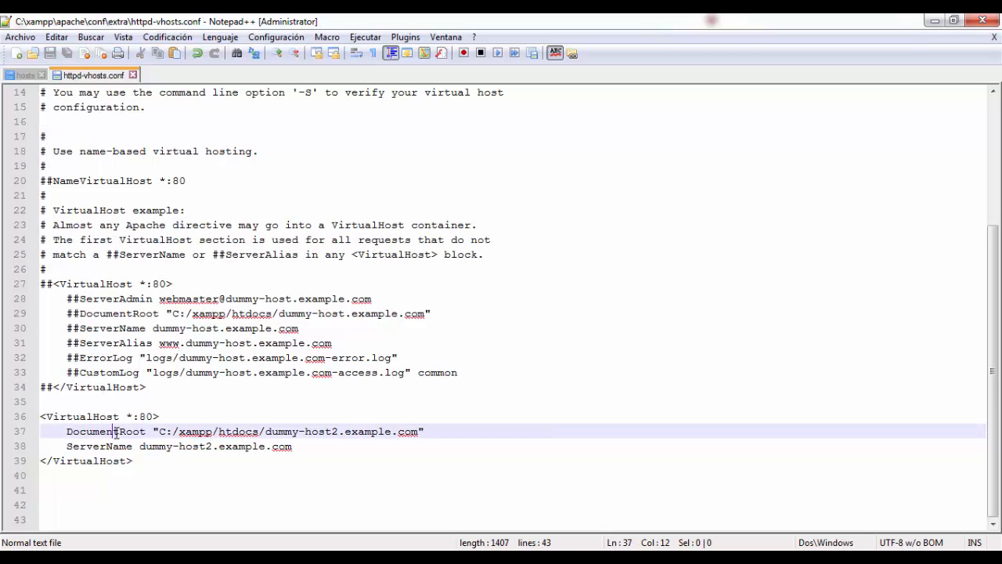
Replace the ServerName value in the uncommented VirtualHost block with the copied domain myownapi.com
double_click(117, 431)
left_click_drag(159, 432, 421, 431)
left_click(429, 431)
left_click_drag(140, 447, 298, 445)
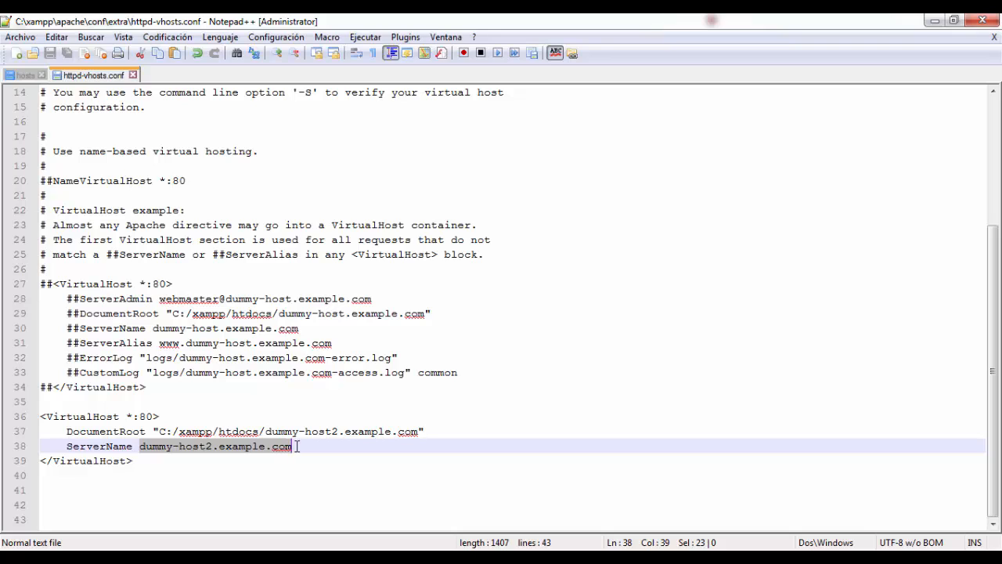
type("myownapi.com")
double_click(158, 446)
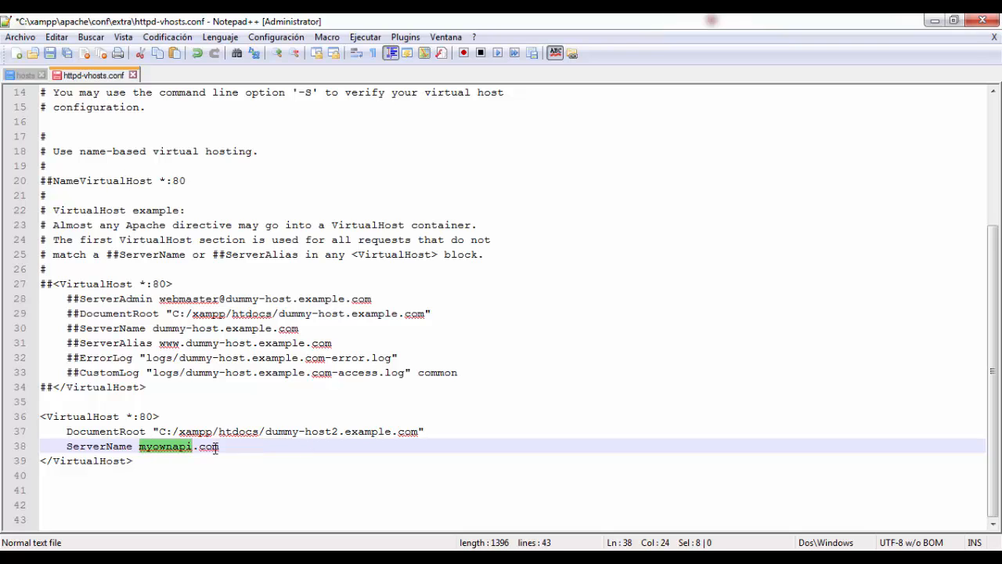
double_click(216, 447)
left_click(241, 446)
Set the DocumentRoot path of the uncommented VirtualHost block to C:/xampp/htdocs/MyOwnAPI
left_click_drag(159, 432, 416, 431)
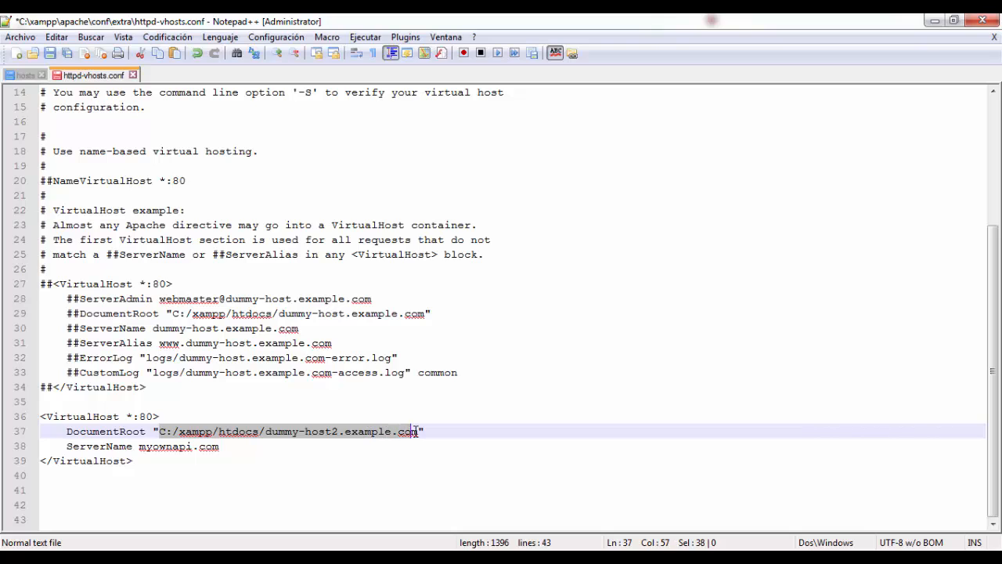
left_click(311, 431)
left_click_drag(267, 432, 423, 430)
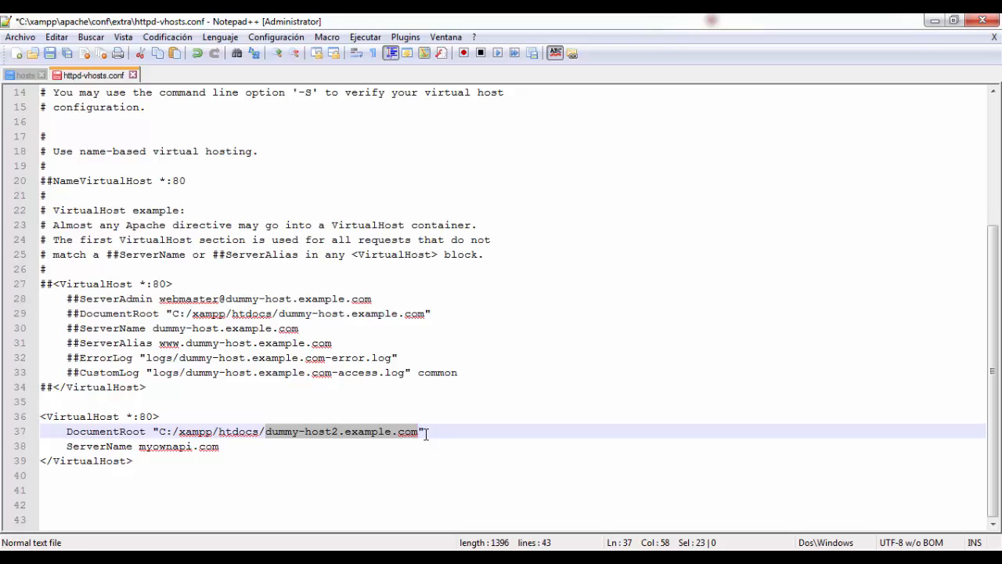
type("MyCMS")
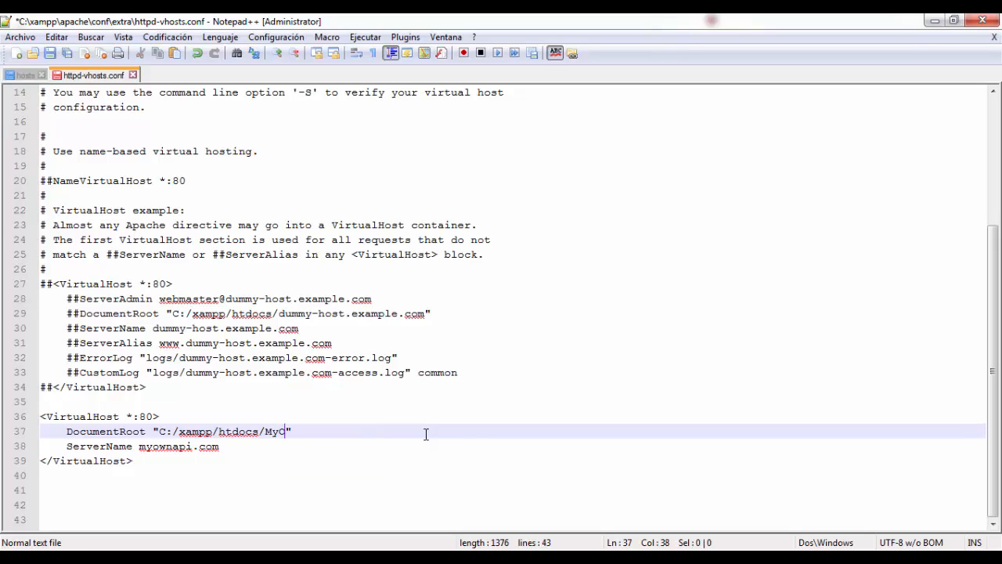
key("BackSpace")
key("BackSpace")
key("BackSpace")
type("OwnAPI")
Review the folder name in the DocumentRoot line and the domain in the ServerName line of the active VirtualHost block
key("shift+Left")
key("shift+Left")
key("shift+Left")
key("shift+Left")
key("shift+Left")
key("shift+Left")
key("shift+Left")
key("shift+Left")
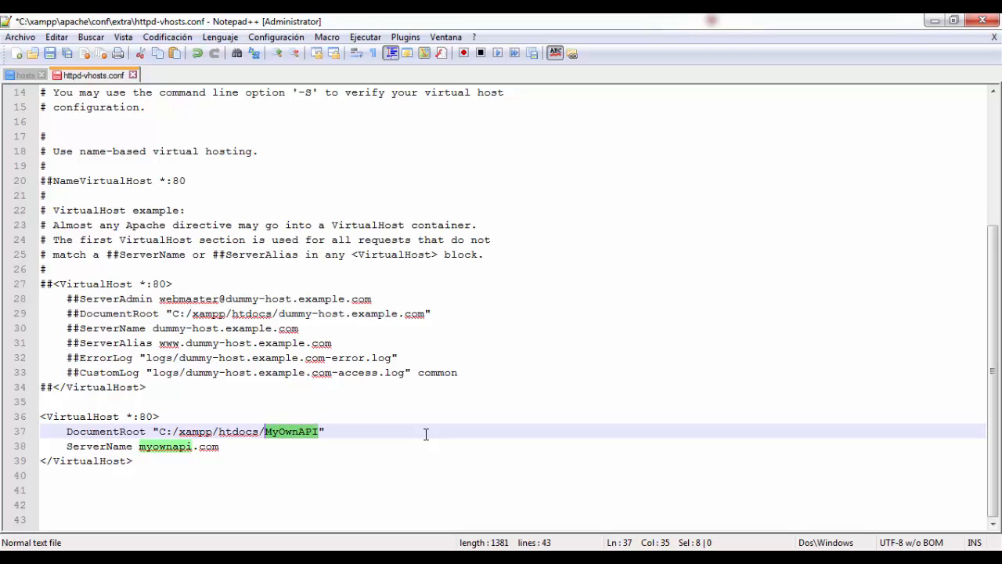
left_click(291, 431)
double_click(293, 433)
left_click(340, 431)
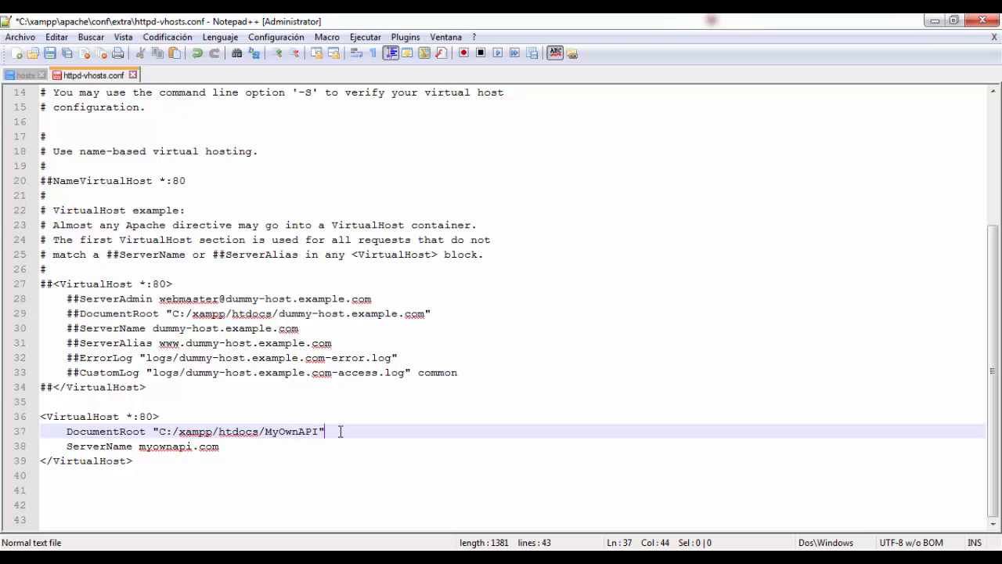
double_click(241, 446)
left_click(241, 446)
double_click(165, 446)
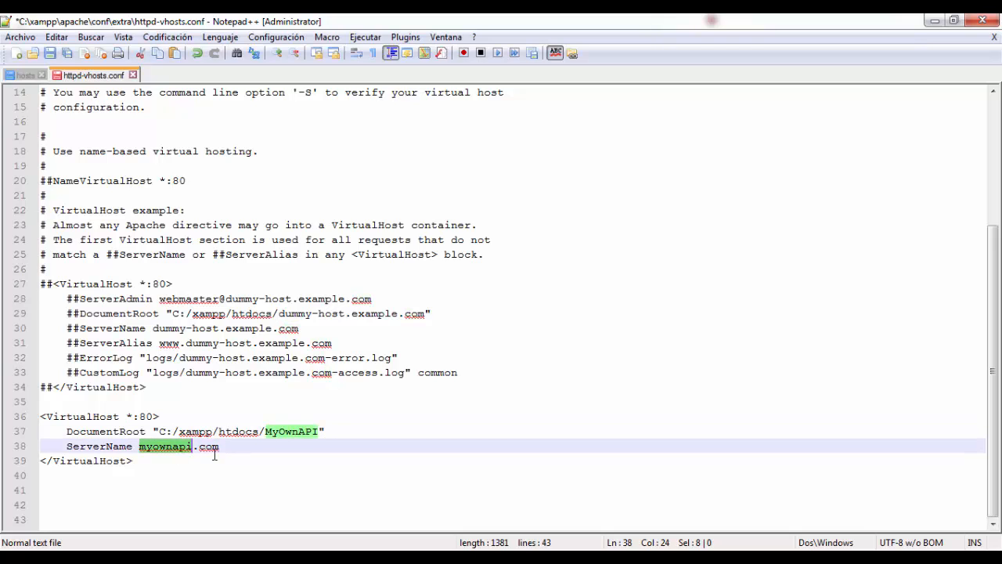
left_click(215, 455)
double_click(216, 447)
left_click(239, 447)
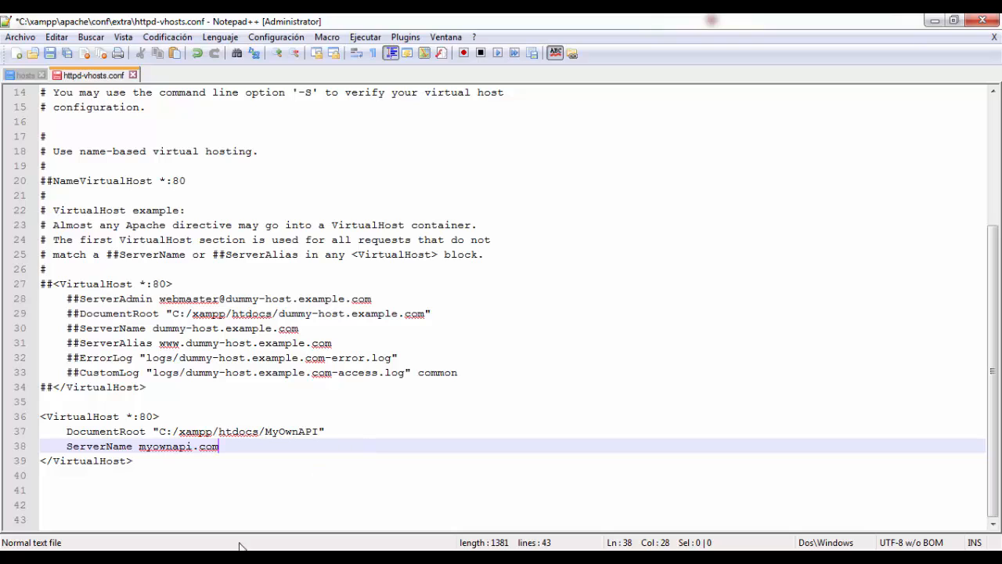
Switch to Chrome, reload the page and examine the message it shows
mouse_move(243, 548)
left_click(264, 507)
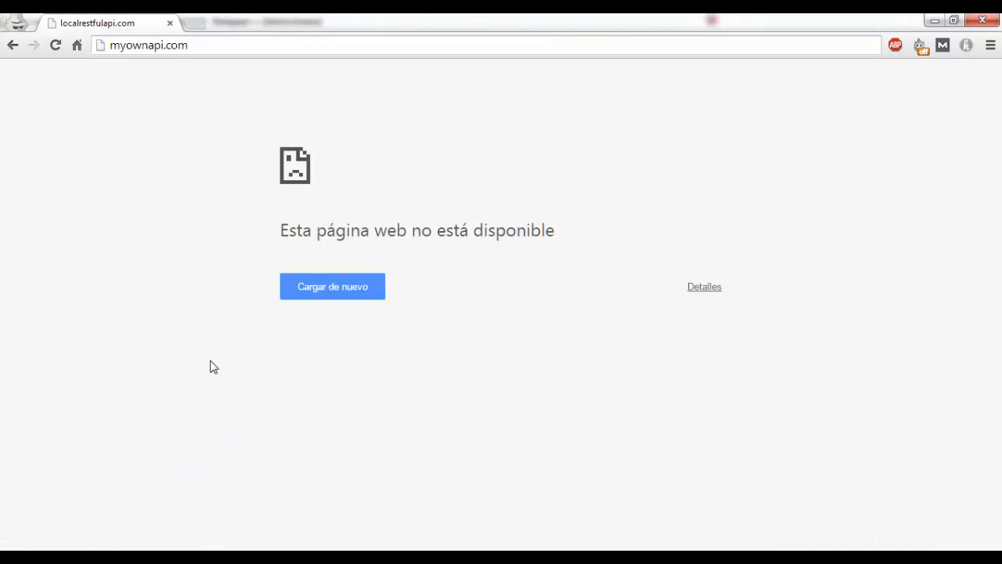
key("F5")
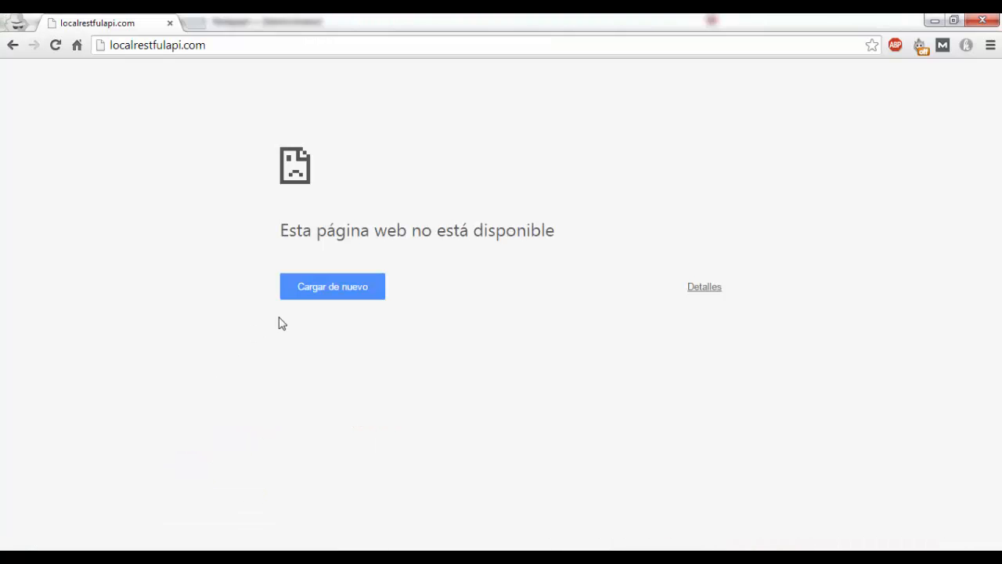
left_click_drag(281, 229, 579, 231)
left_click(579, 230)
Switch to the XAMPP Control Panel and restart Apache by stopping and starting the module
key("alt+Tab")
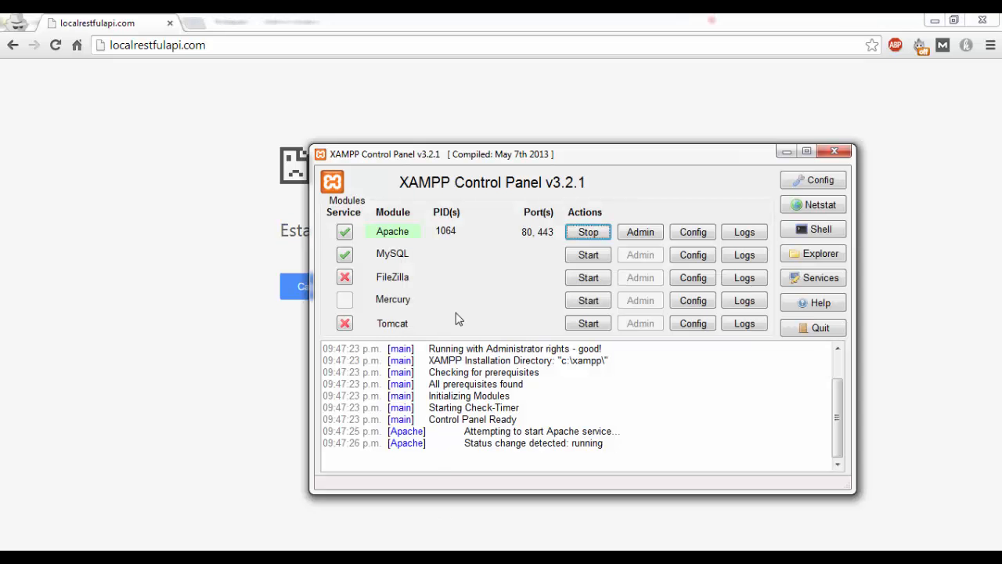
left_click(588, 234)
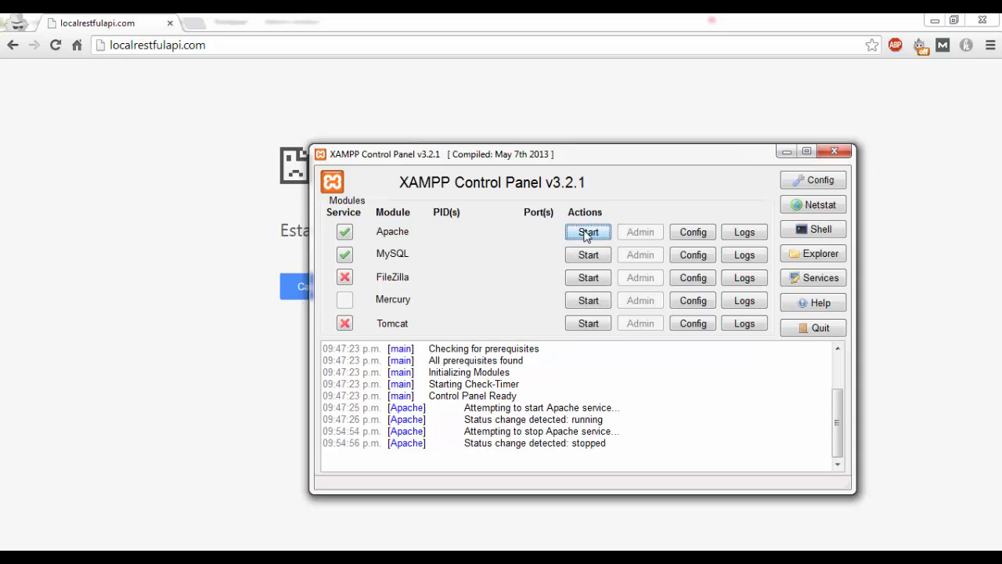
left_click(586, 233)
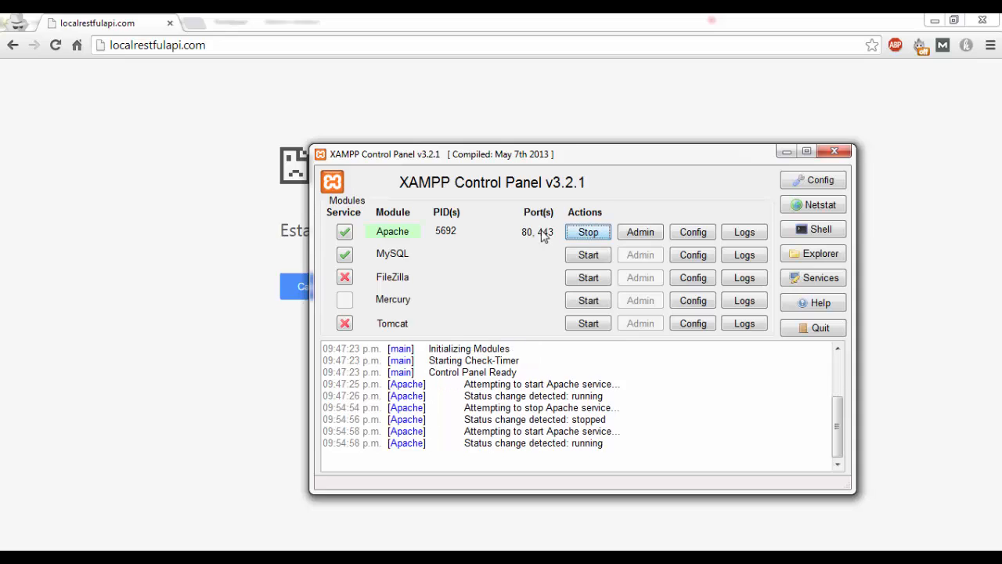
Return to Chrome and load myownapi.com to test the local domain
left_click(188, 290)
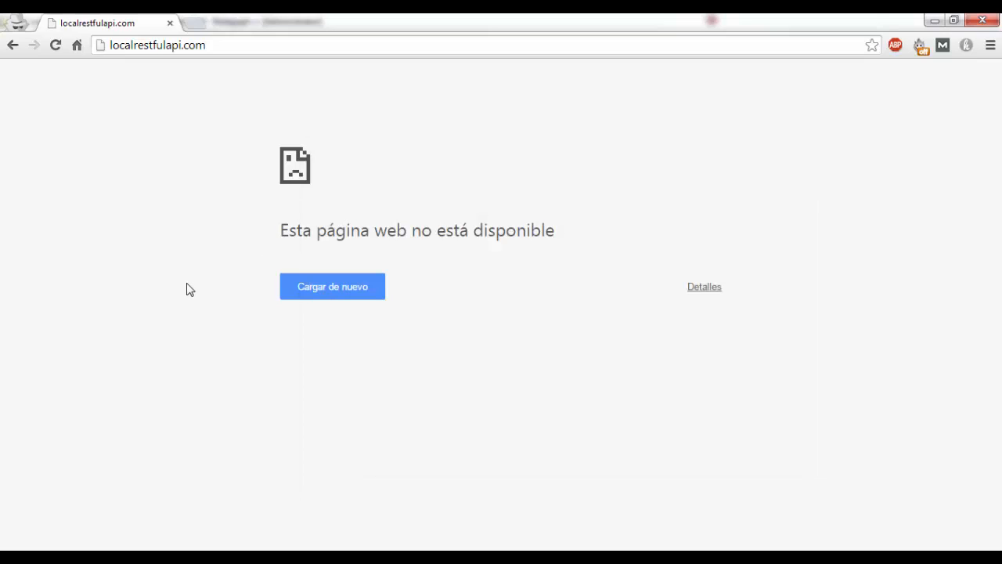
left_click(148, 46)
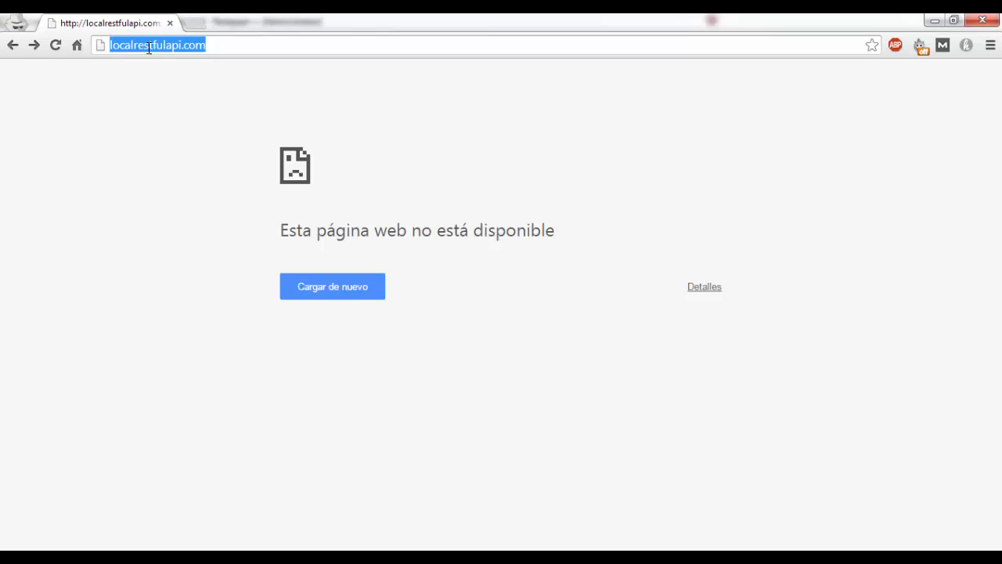
type("myownapi.c")
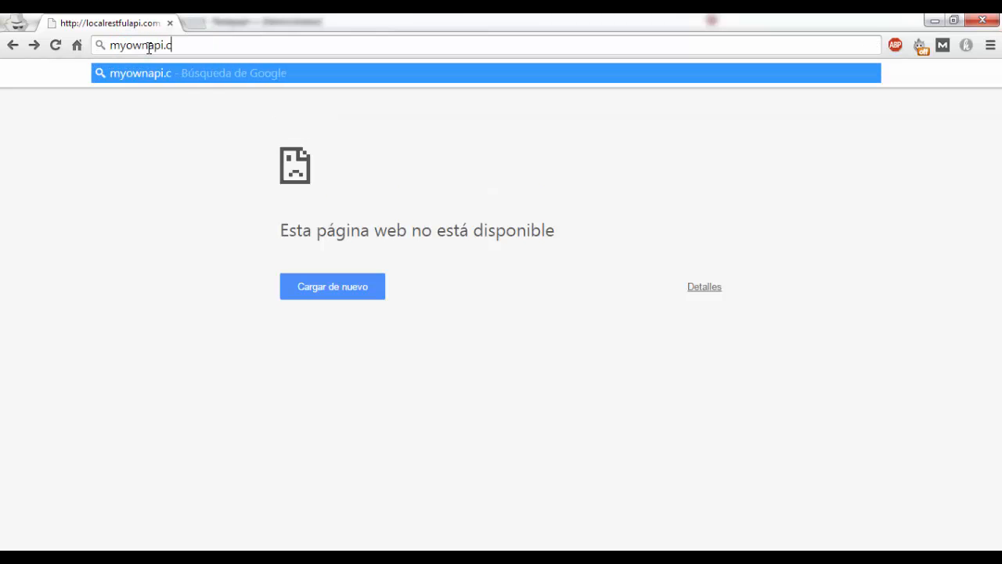
type("om")
key("Return")
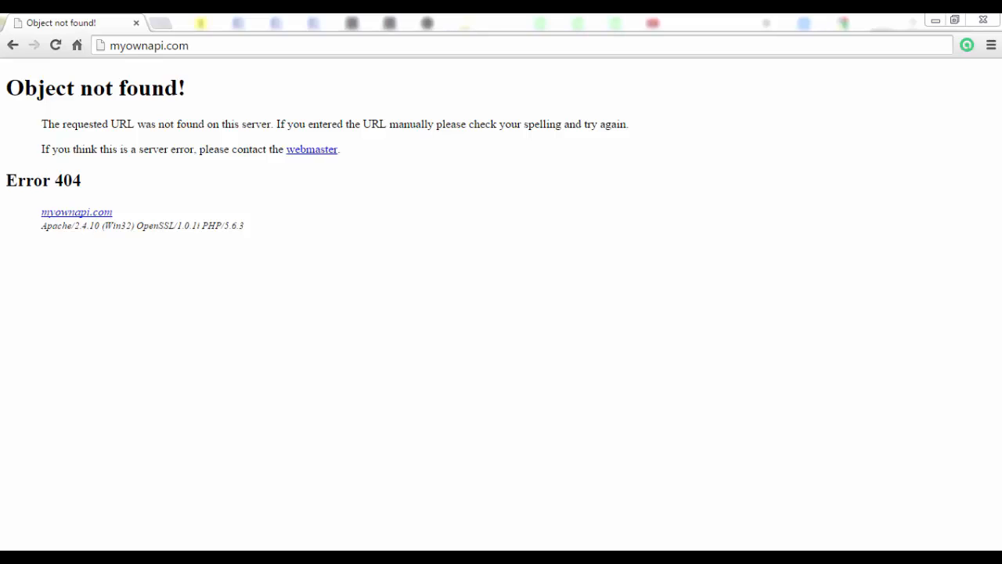
Switch to Windows Explorer, create a folder named MyOwnAPI inside C:\xampp\htdocs and open it
key("alt+Tab")
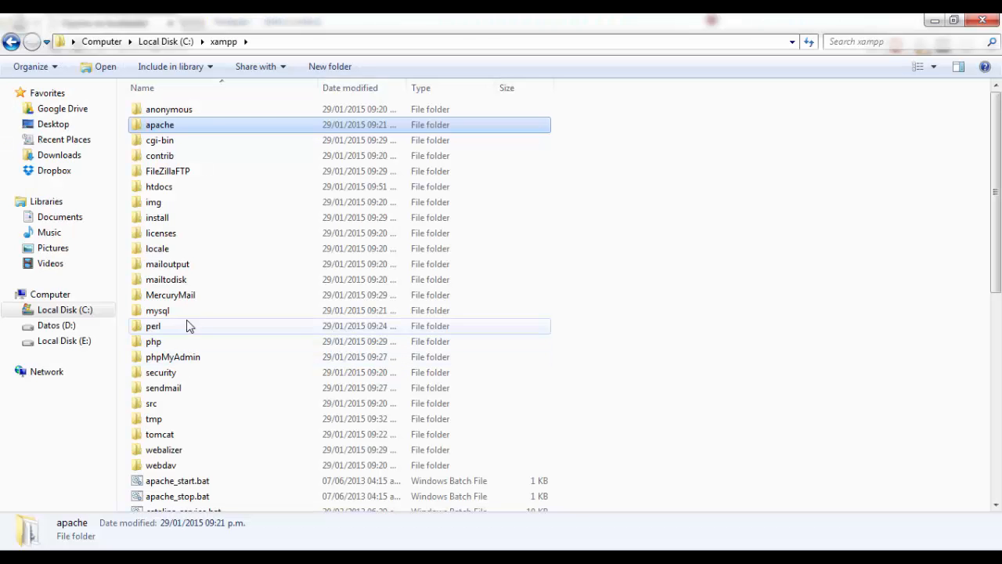
double_click(177, 188)
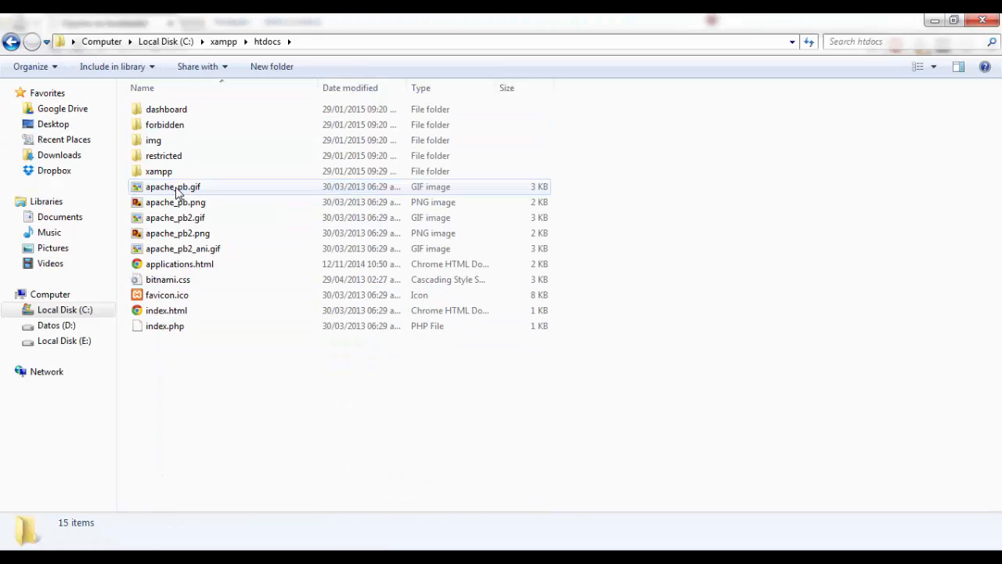
right_click(186, 420)
mouse_move(239, 389)
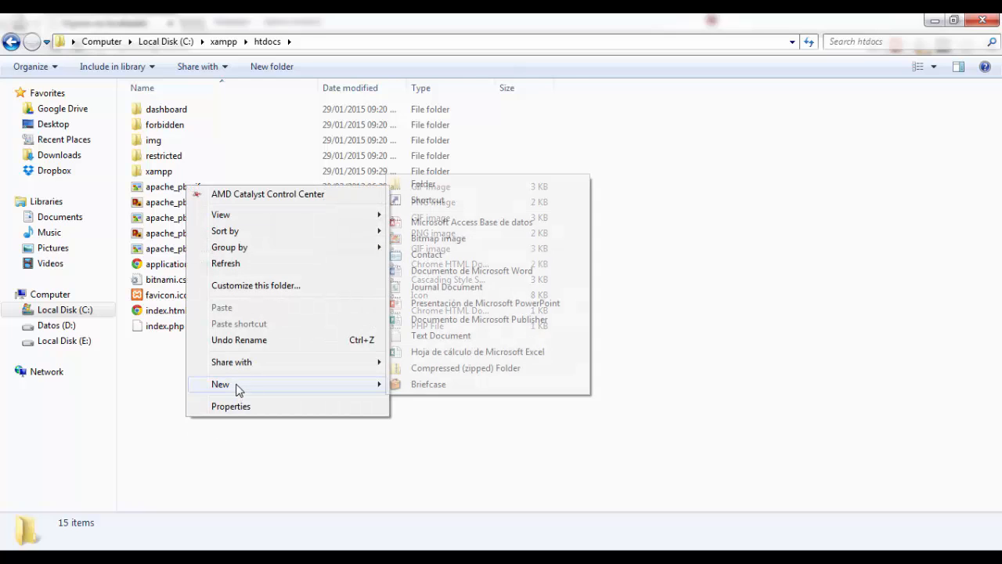
left_click(423, 185)
type("MyO")
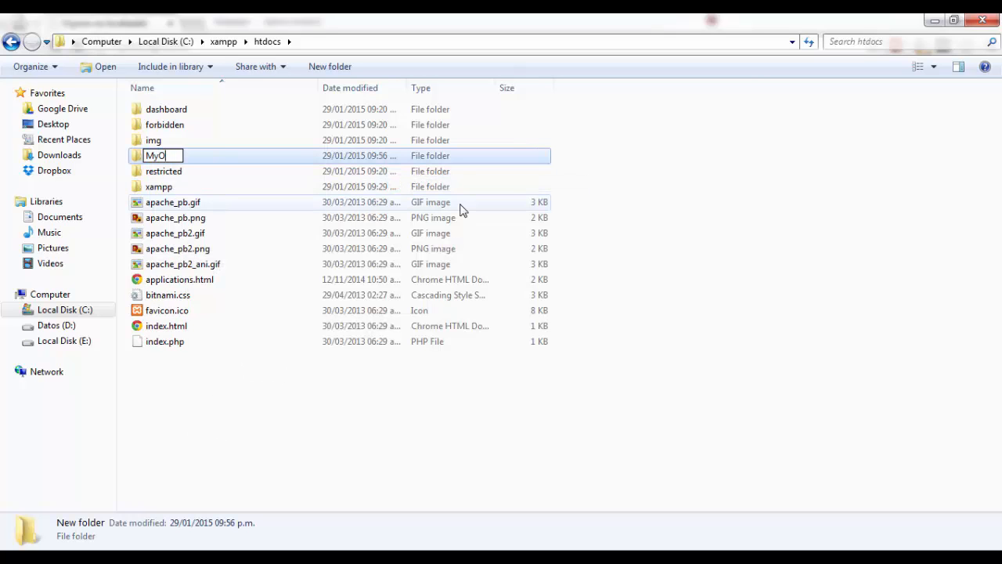
type("wnAPI")
key("Return")
double_click(209, 156)
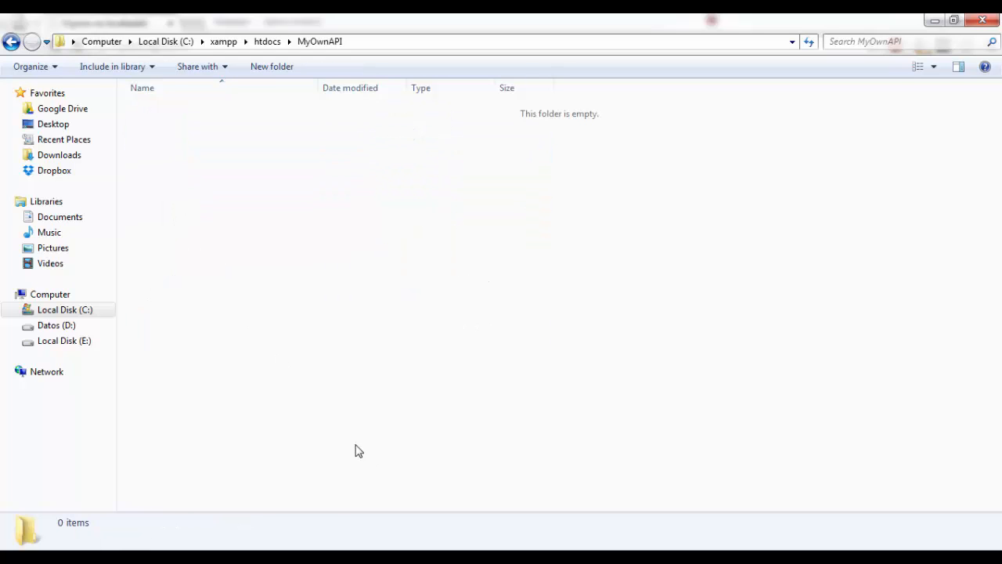
Check the DocumentRoot folder name in httpd-vhosts.conf in Notepad++ against the new folder, then return to Windows Explorer
left_click(323, 557)
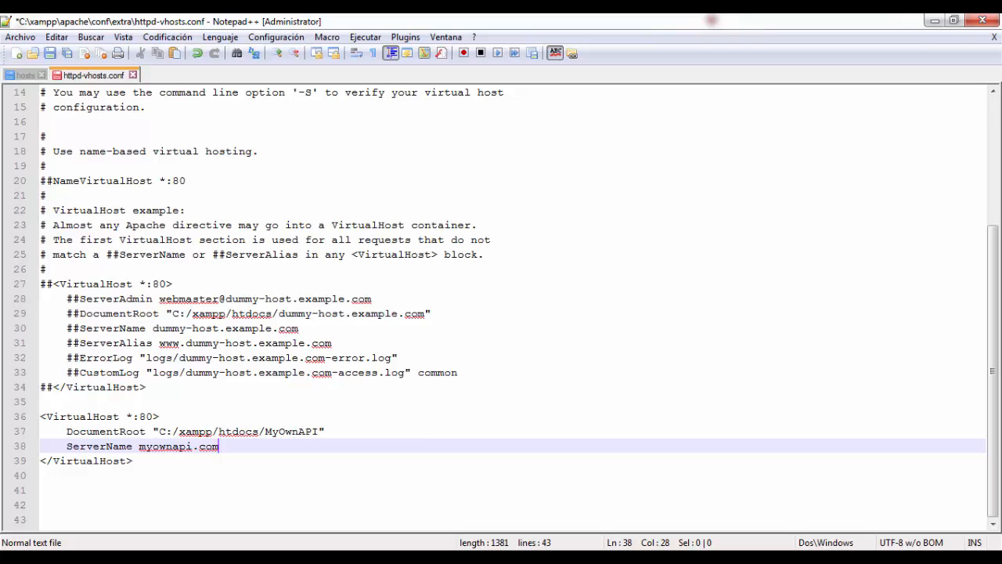
left_click(269, 427)
double_click(292, 431)
left_click(318, 431)
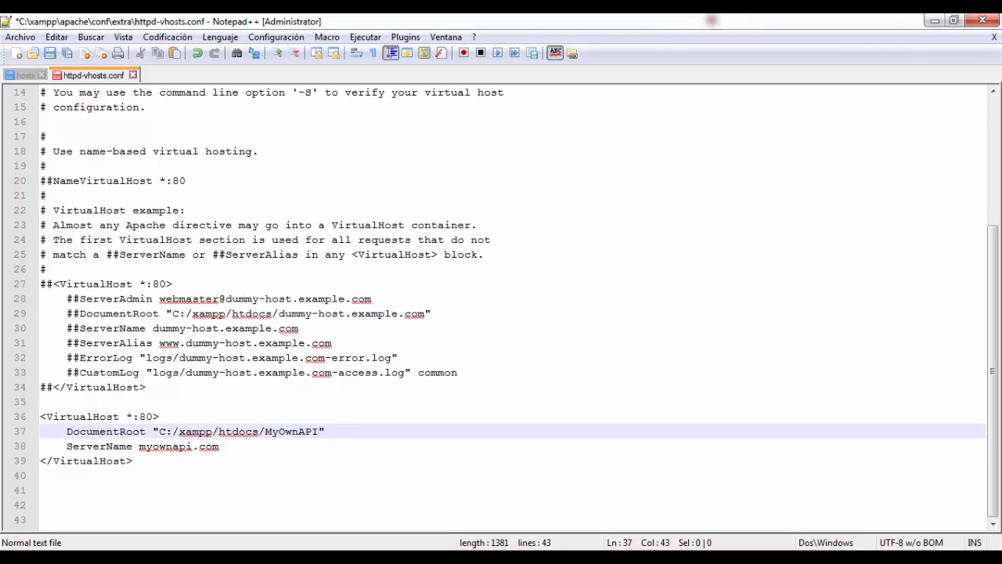
key("alt+Tab")
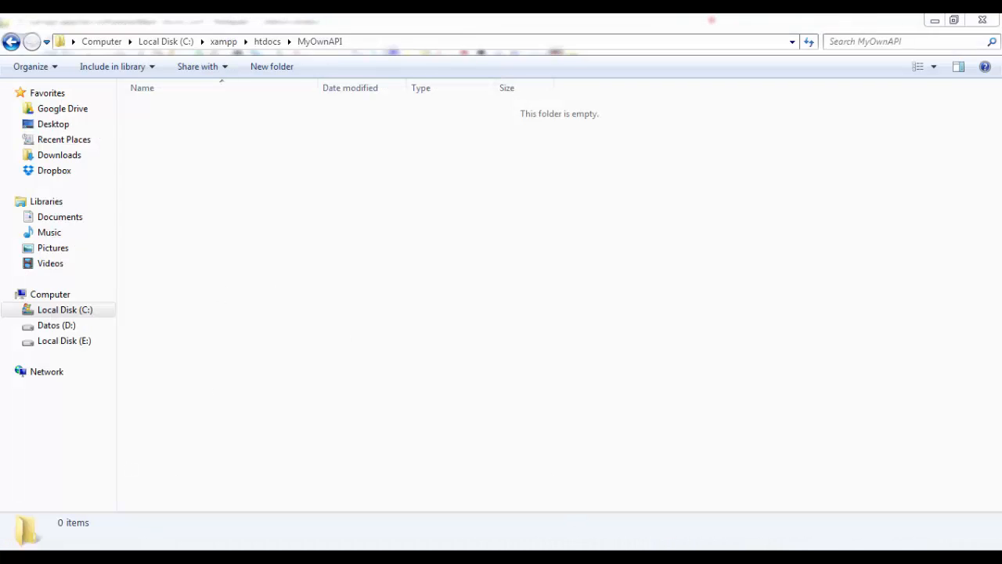
Switch to Notepad++, append /public to the MyOwnAPI DocumentRoot path in httpd-vhosts.conf, and save the file
key("alt+Tab")
type("/")
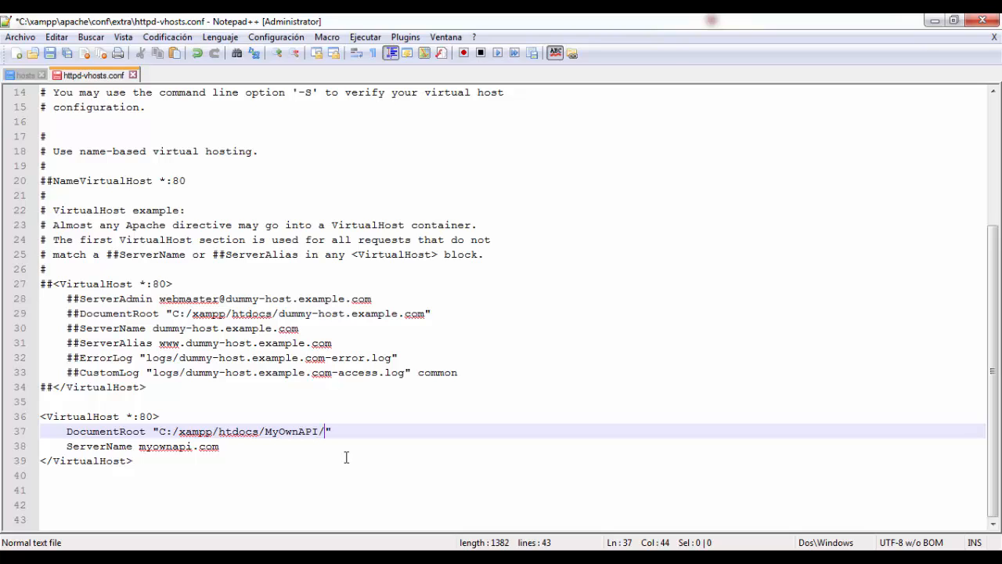
type("public")
key("ctrl+s")
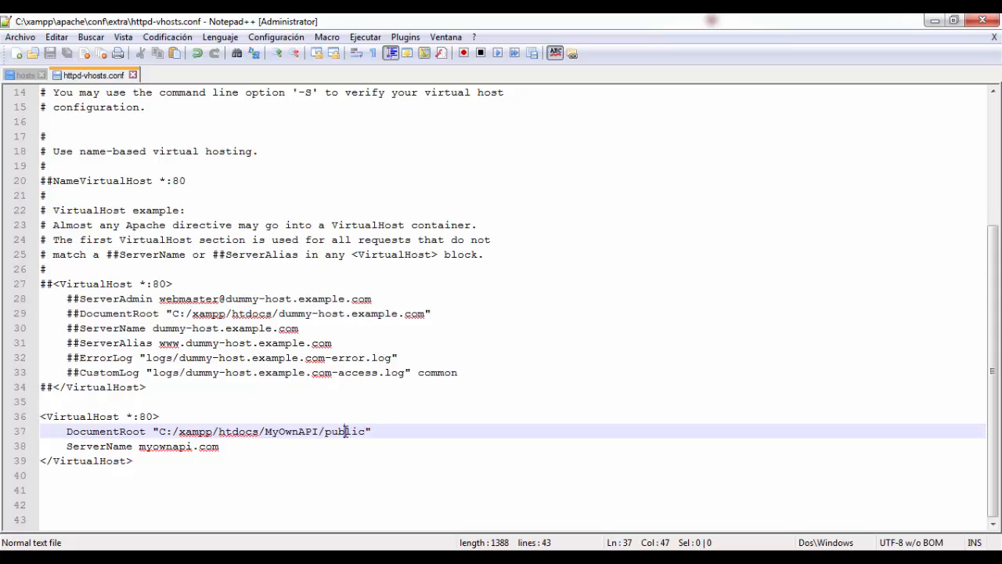
Examine the MyOwnAPI/public part of the DocumentRoot path in the myownapi.com virtual host block
double_click(346, 431)
left_click(389, 430)
double_click(345, 432)
left_click(356, 430)
double_click(357, 432)
left_click(385, 430)
double_click(344, 431)
left_click(389, 431)
double_click(360, 431)
left_click(381, 431)
left_click_drag(268, 431, 368, 432)
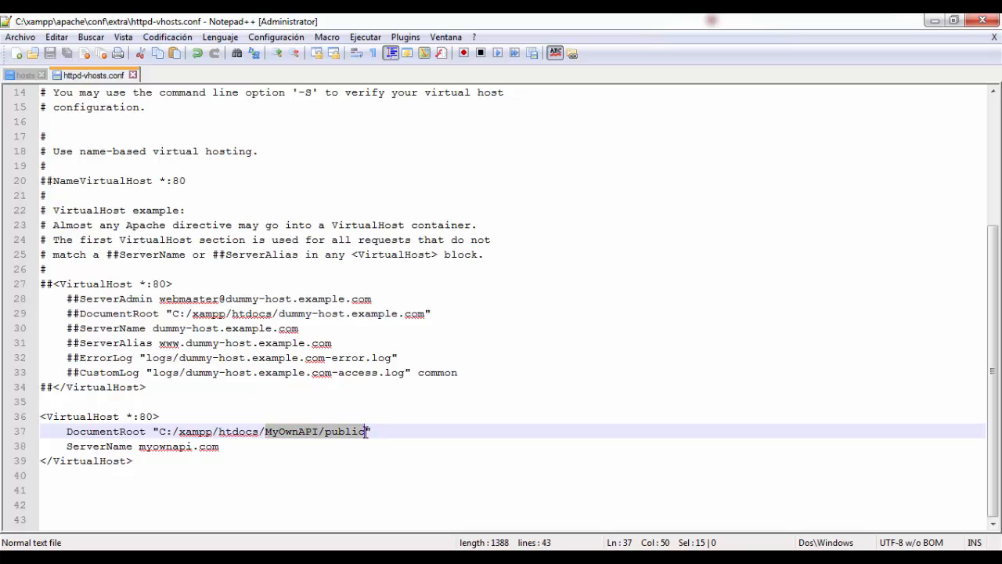
left_click(375, 431)
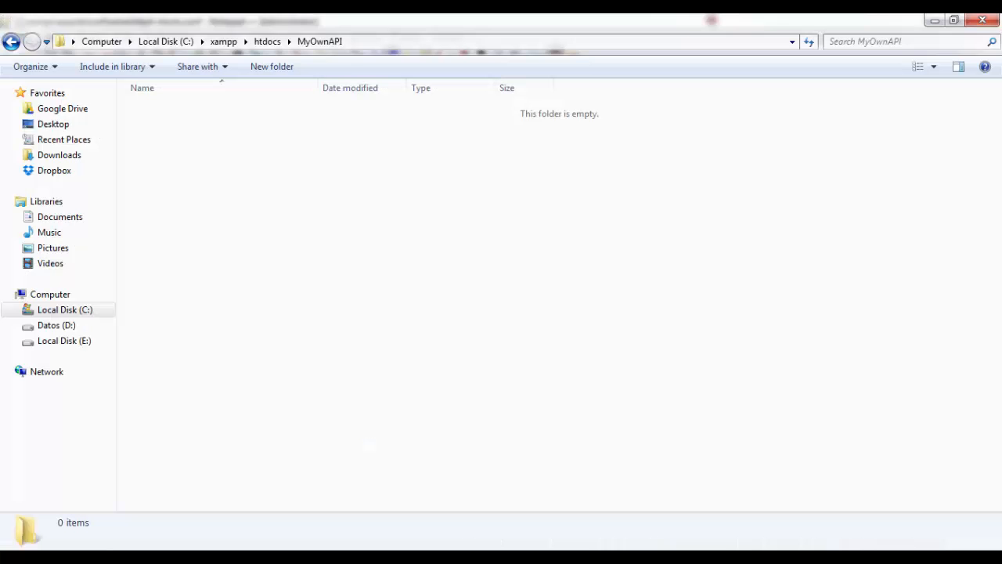
Switch to Windows Explorer, create a folder named public inside MyOwnAPI and open it
right_click(272, 290)
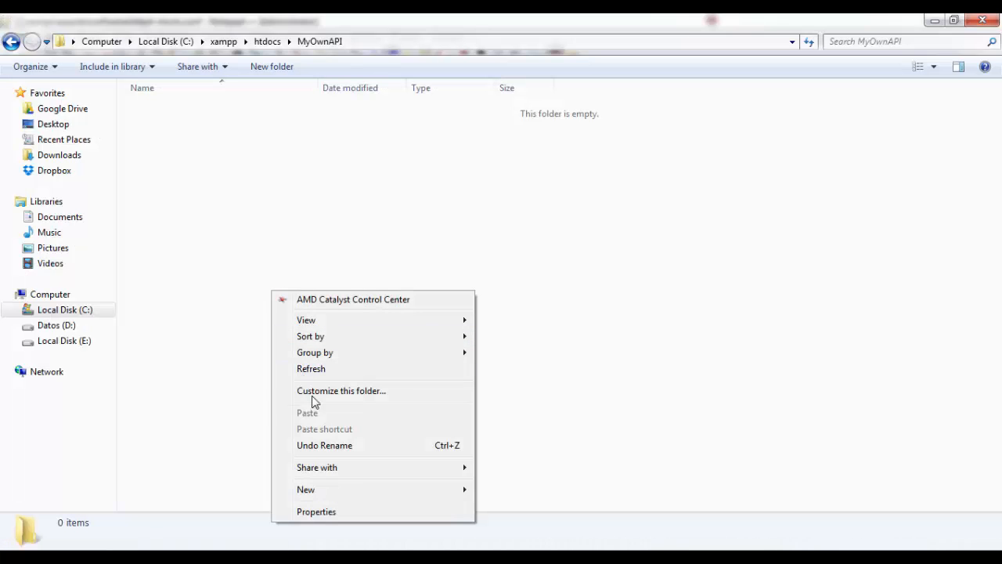
mouse_move(347, 493)
left_click(520, 290)
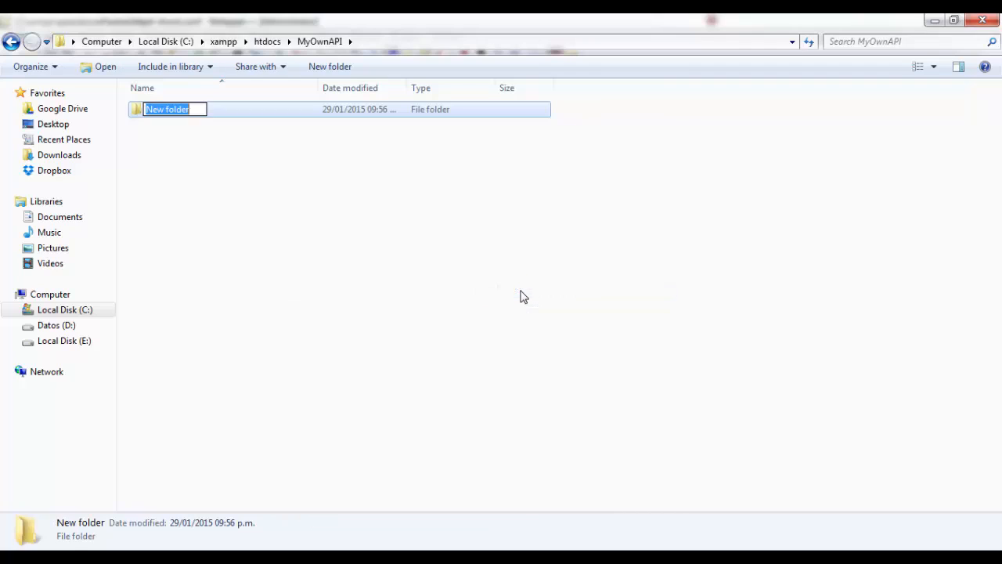
type("public")
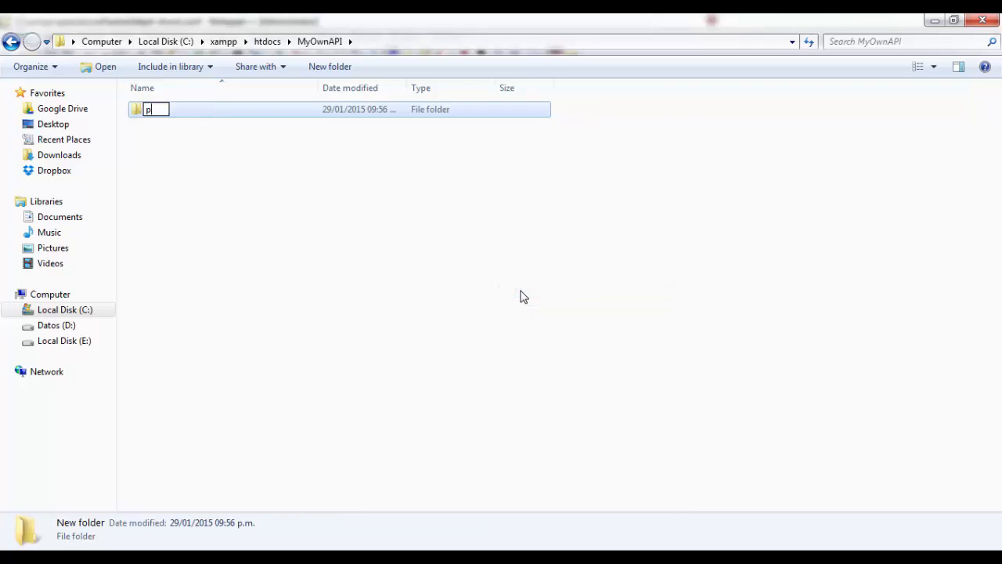
key("Return")
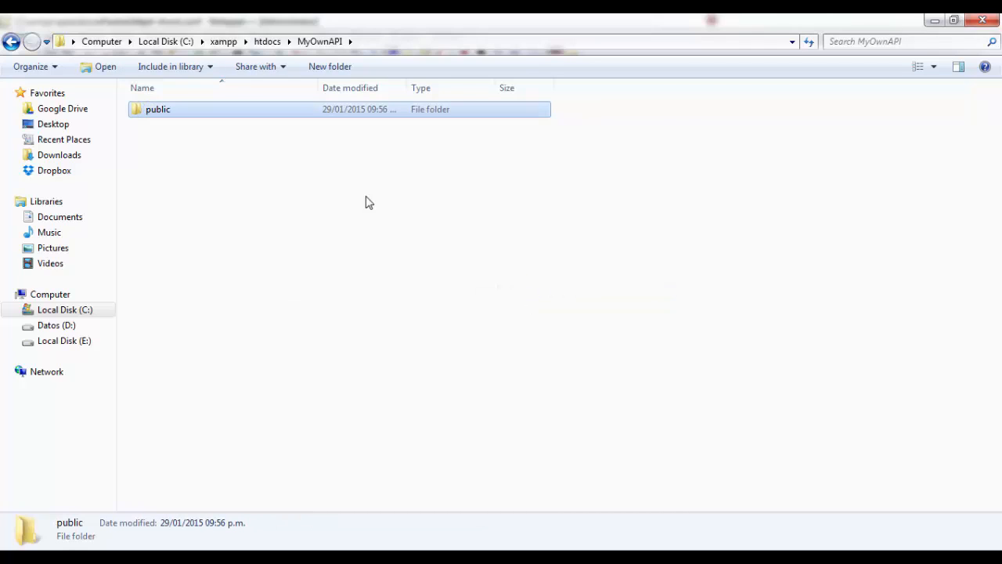
key("Return")
Create a text document in the public folder and name it index.html, accepting the change of file extension
right_click(341, 263)
mouse_move(432, 462)
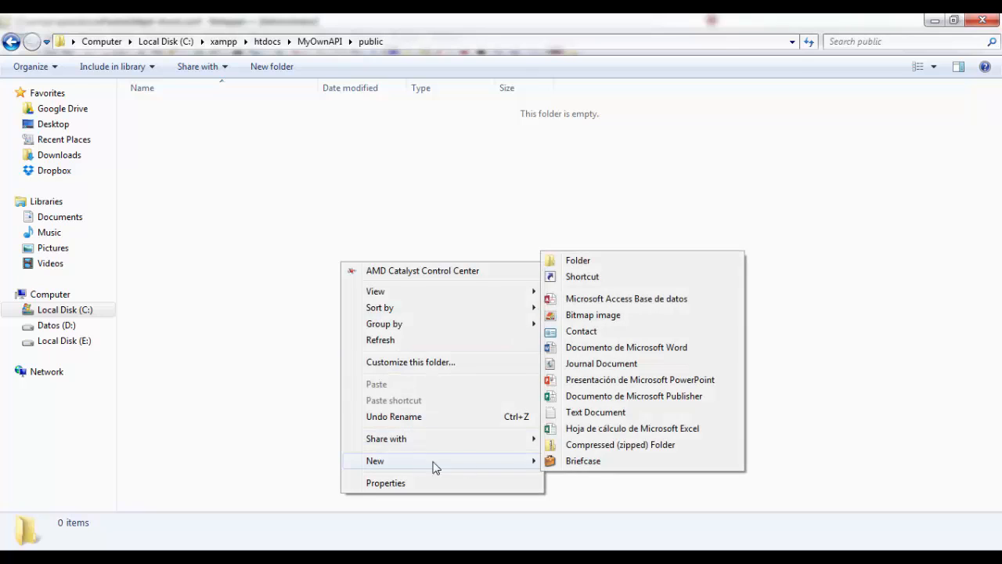
left_click(585, 412)
type("index.ht")
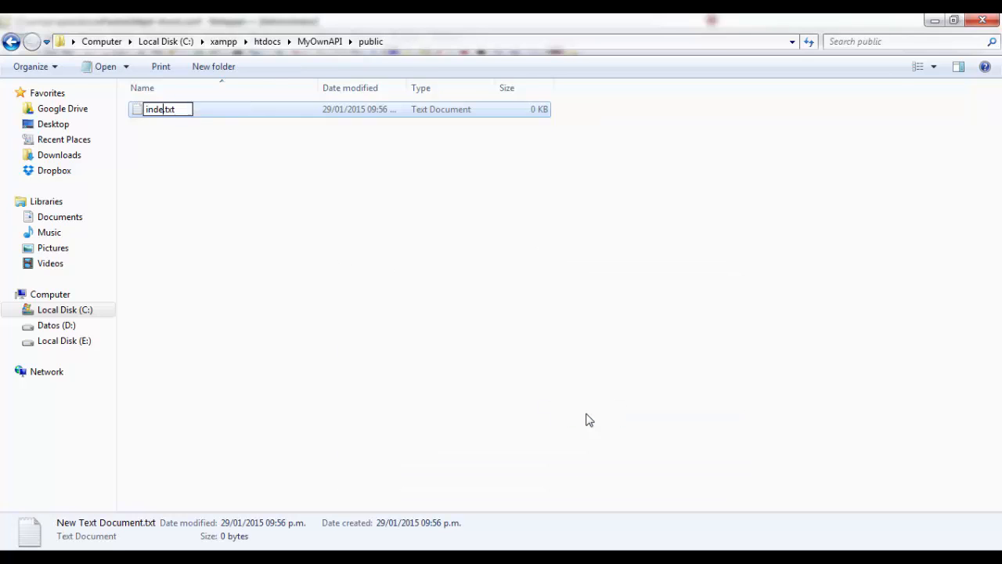
type("ml")
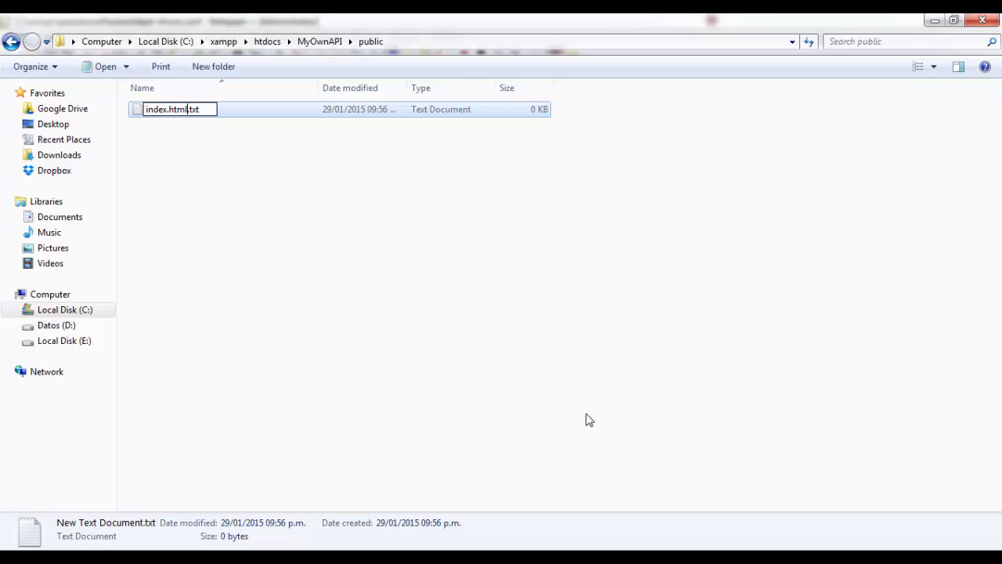
key("Delete")
key("Delete")
key("Delete")
key("Delete")
key("Return")
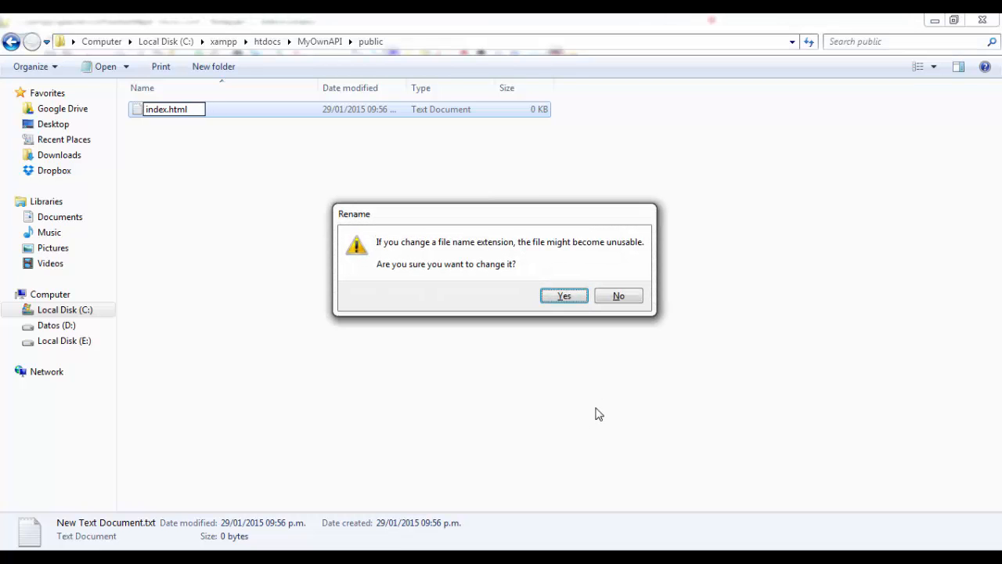
left_click(562, 297)
Open index.html in Notepad++, enter the paragraph <p>Hi</p> and save the file
right_click(149, 114)
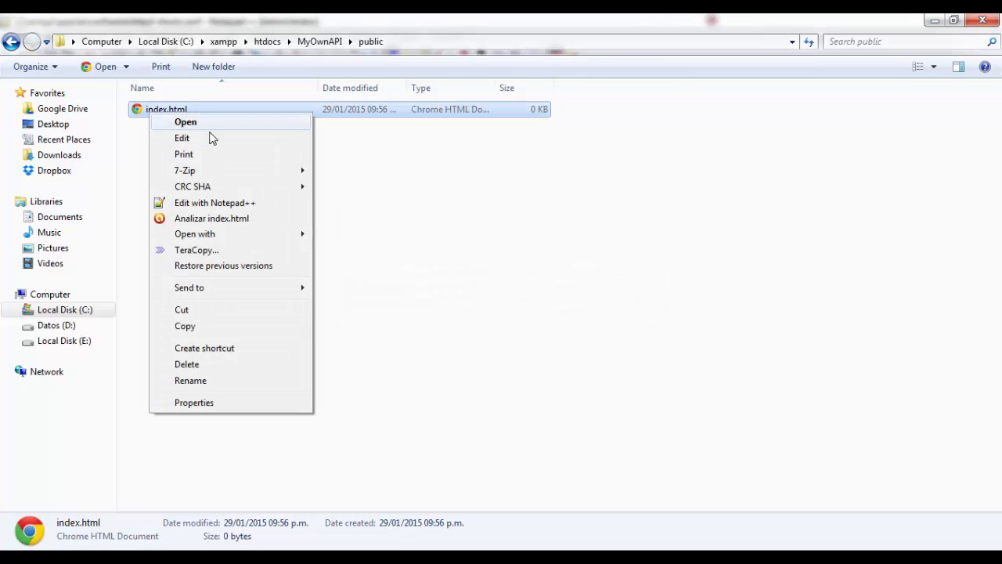
left_click(209, 202)
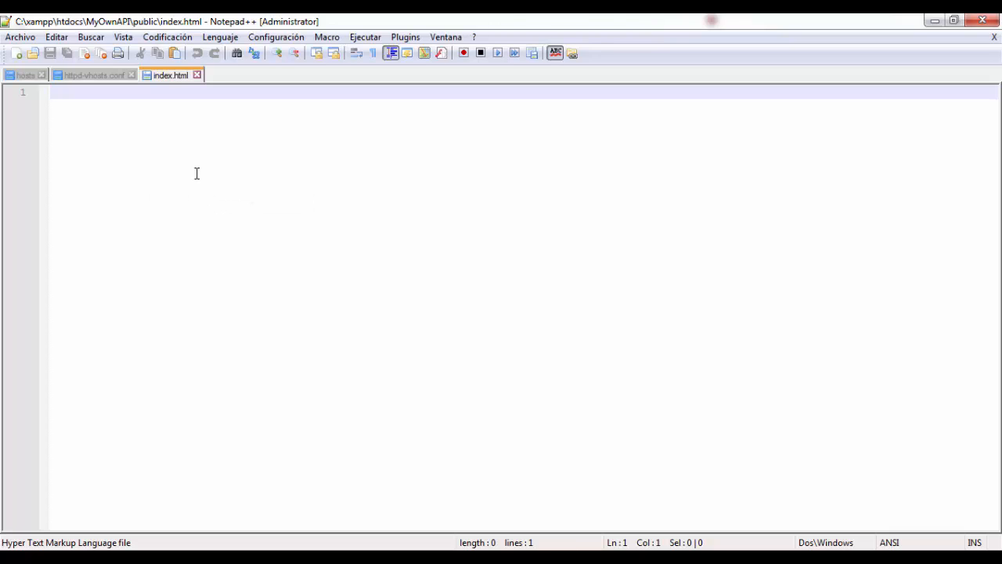
type("<p>Hi")
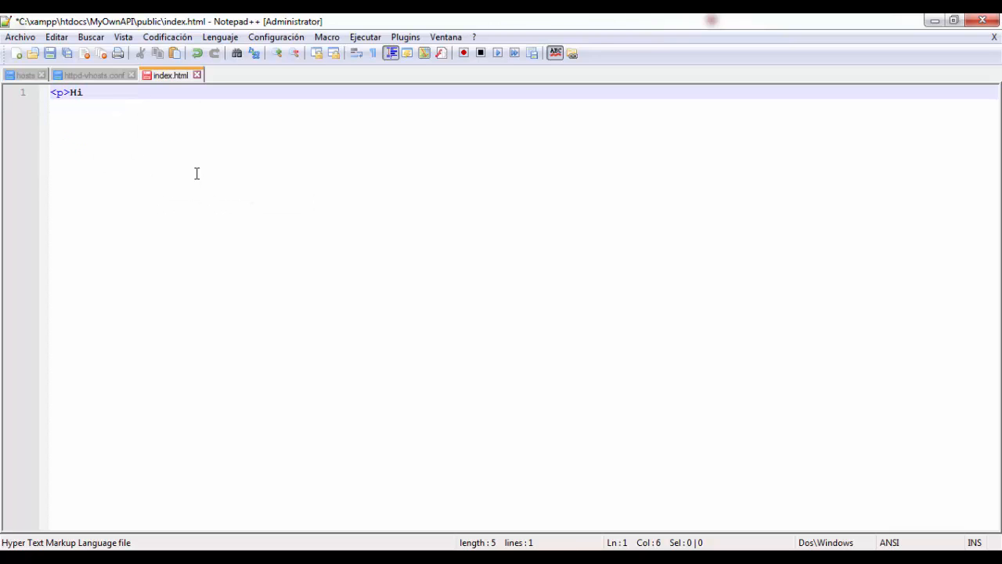
type("</p>")
key("ctrl+s")
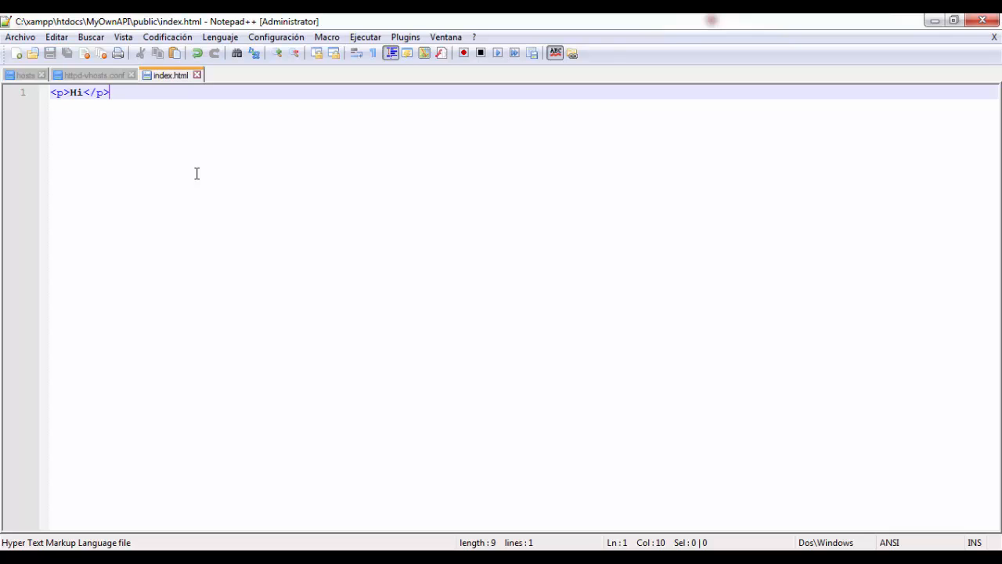
Look at the myownapi.com page in Chrome, then return to Notepad++ and check the public folder in httpd-vhosts.conf's DocumentRoot
key("alt+Tab")
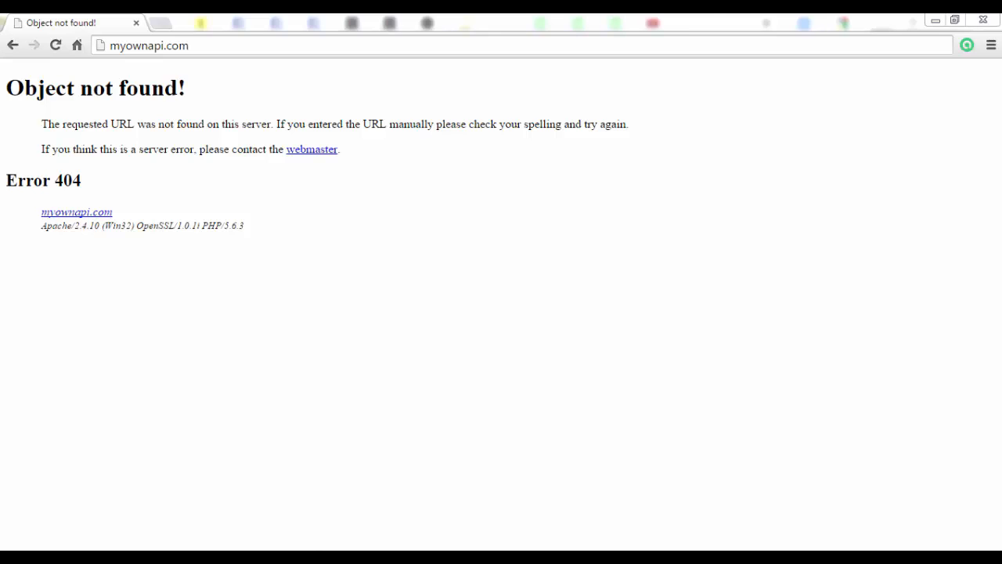
key("alt+Tab")
left_click(94, 76)
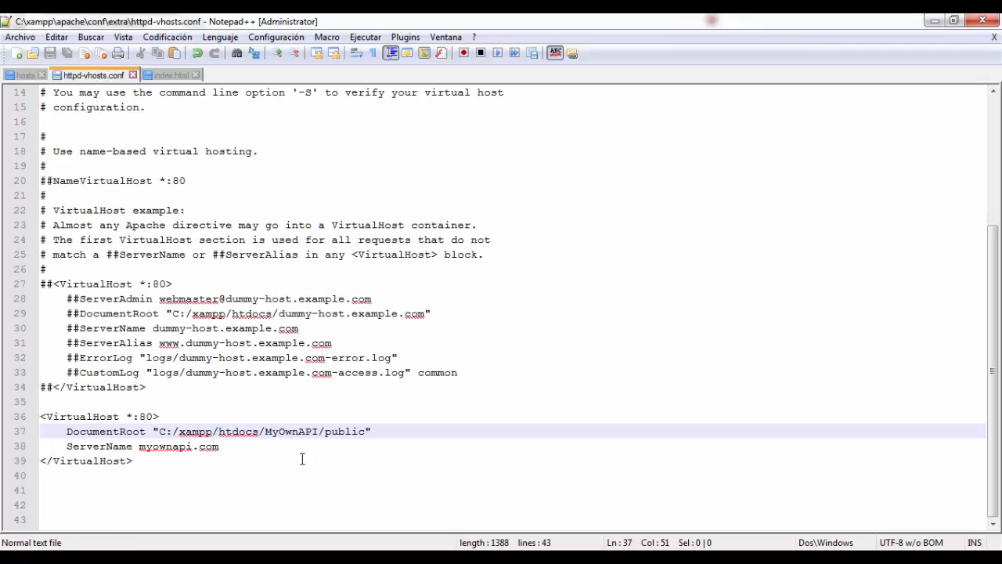
double_click(345, 431)
Switch to the XAMPP Control Panel and stop and start Apache to apply the new DocumentRoot
key("alt+Tab")
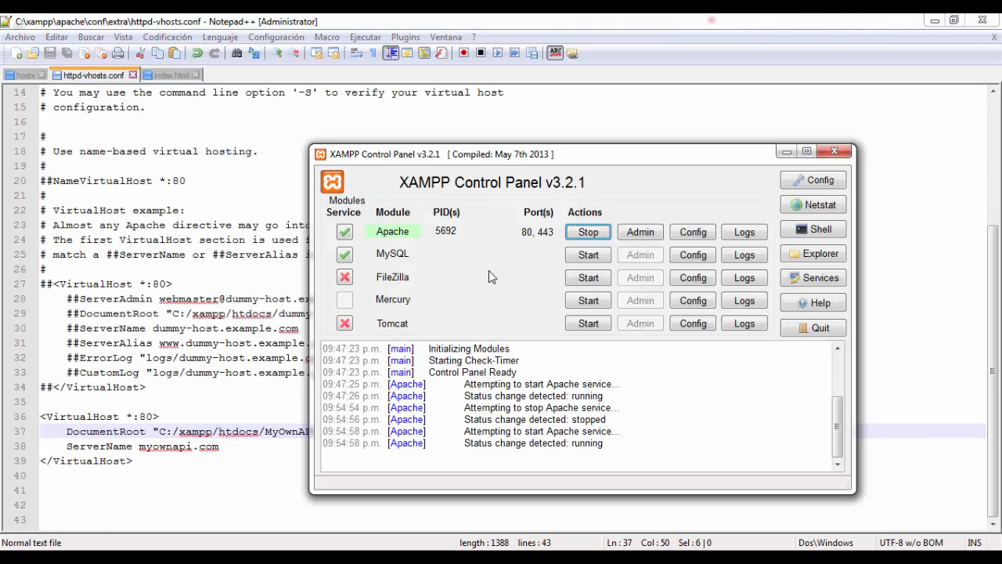
left_click(578, 237)
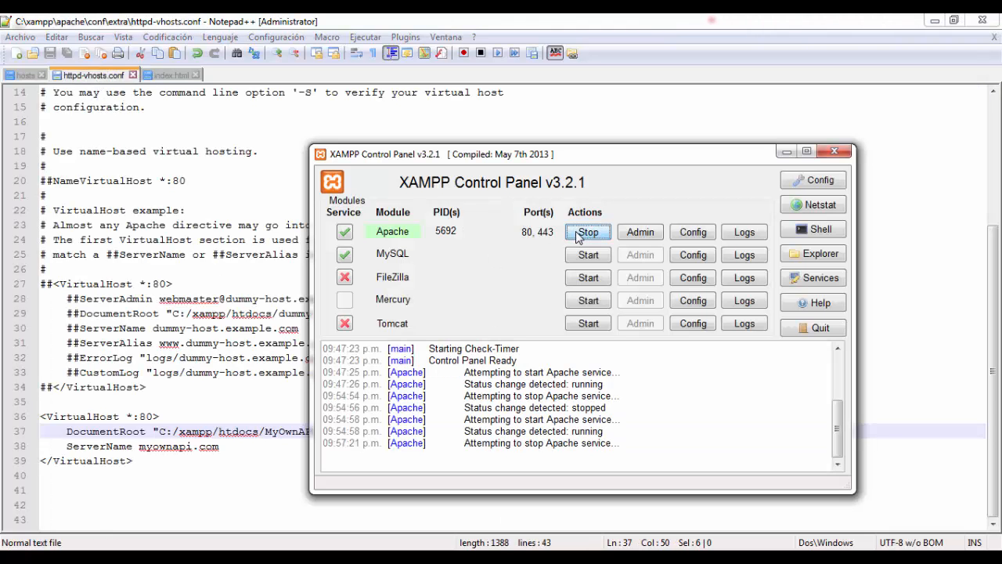
left_click(584, 238)
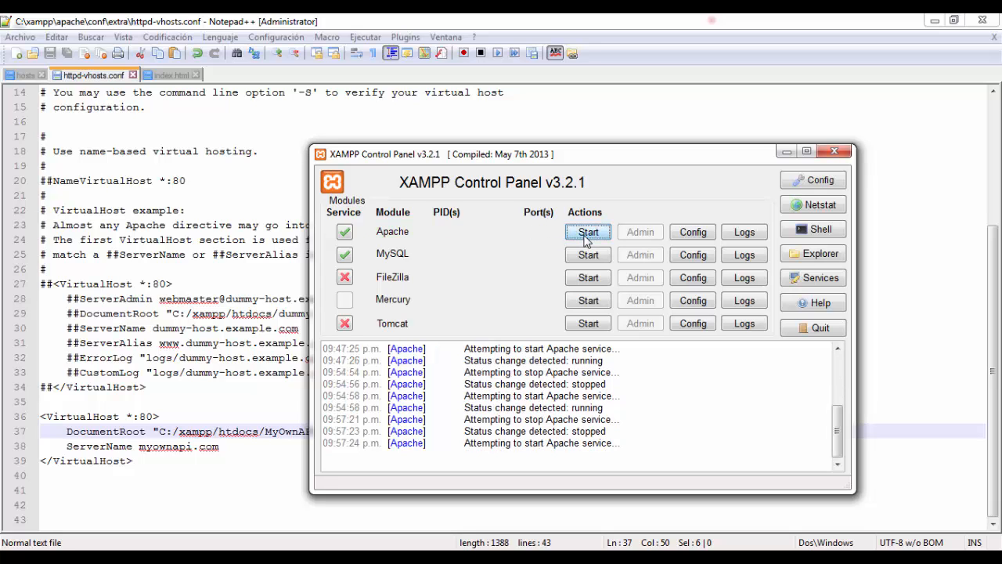
Switch to the Chrome incognito window and check the content and address of the myownapi.com page
mouse_move(225, 558)
left_click(284, 472)
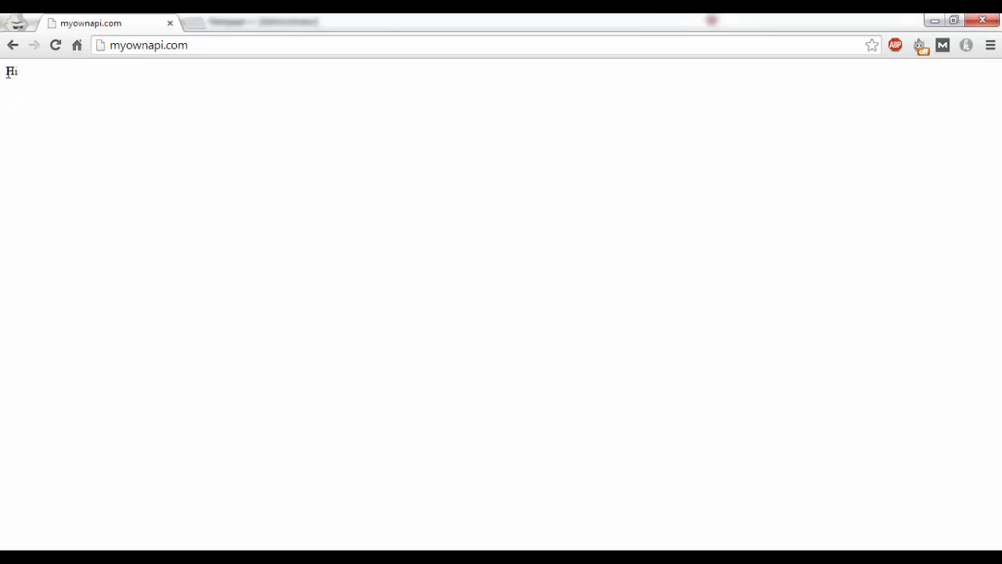
left_click_drag(7, 72, 160, 113)
left_click(160, 113)
double_click(143, 44)
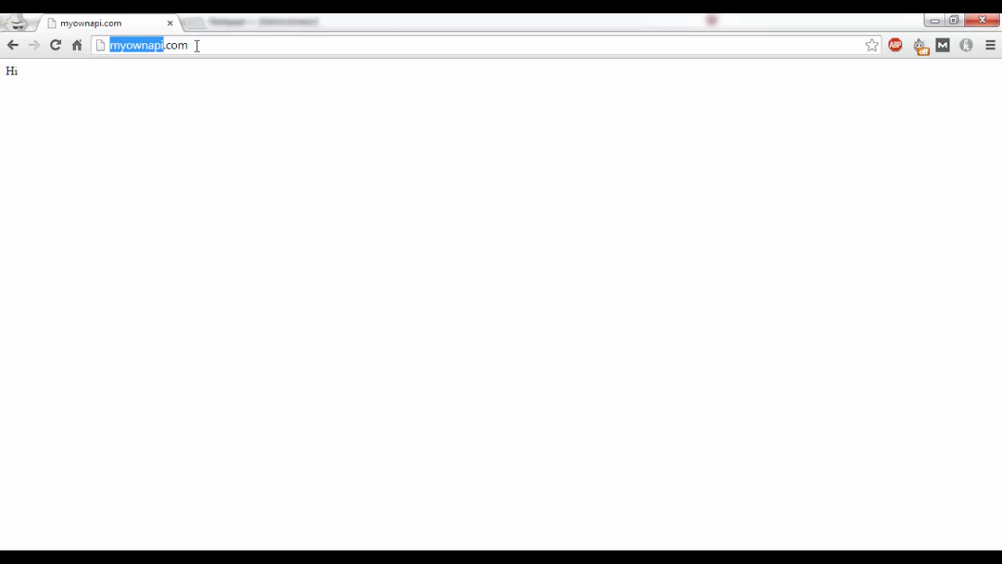
left_click(196, 44)
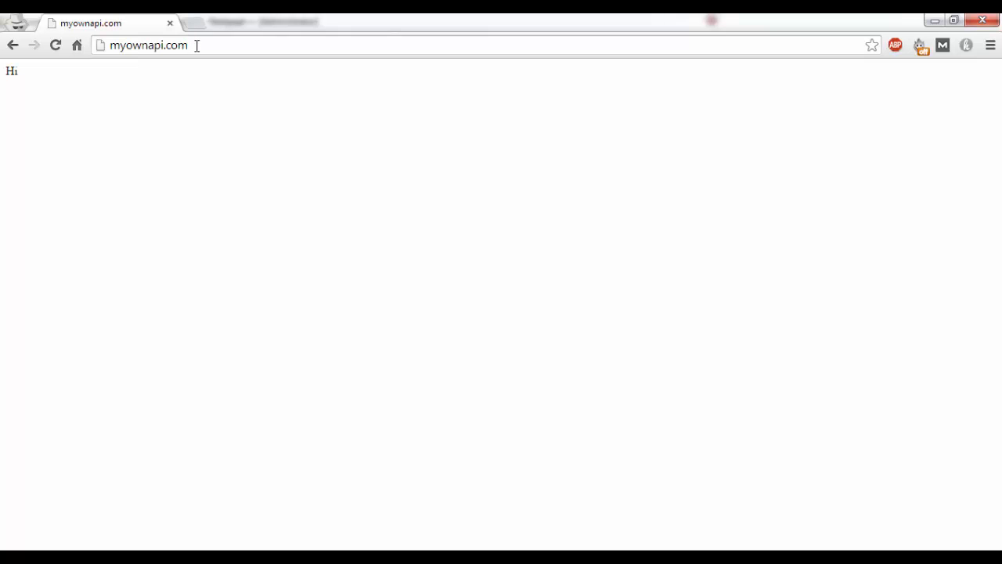